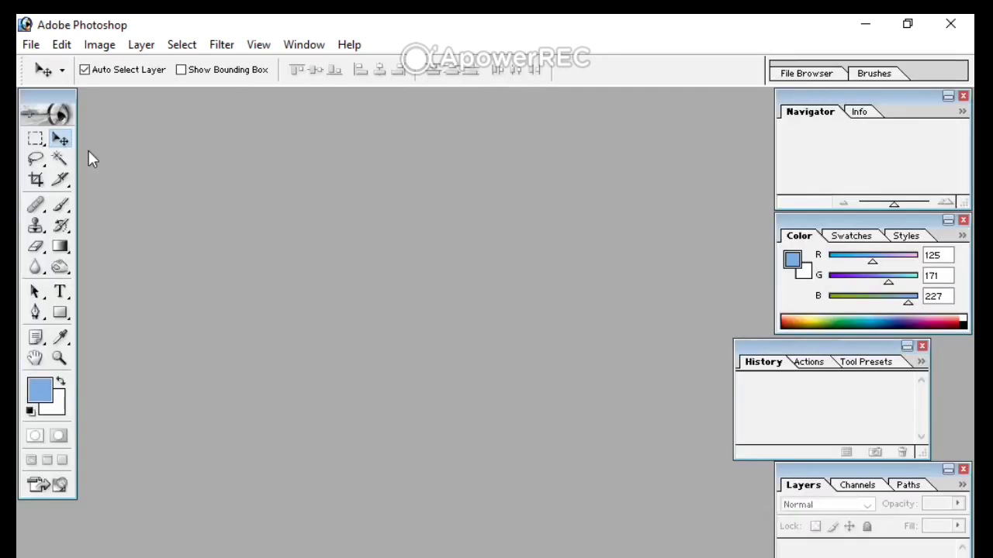
- Open the portrait photo DSC_2357.jpg from the desktop
click(31, 45)
click(62, 87)
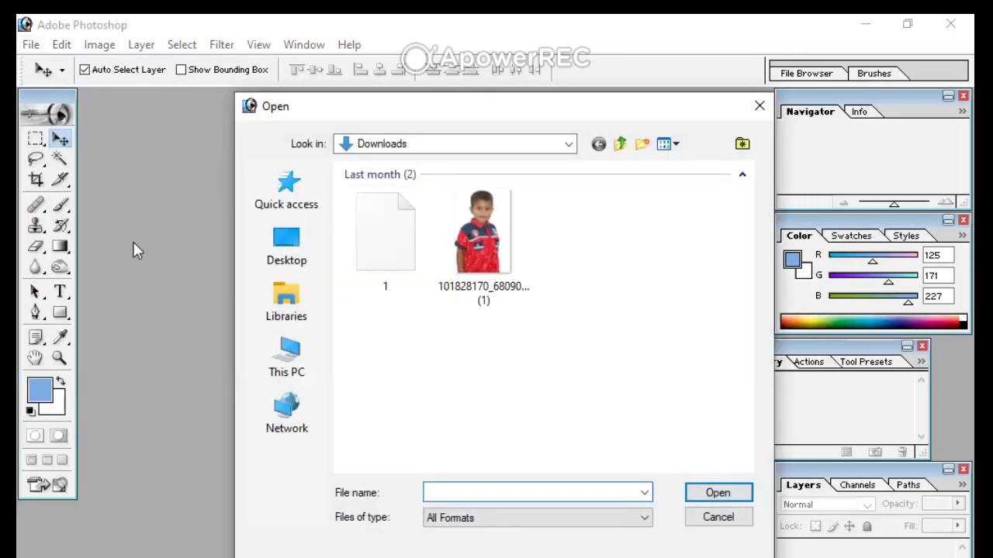
click(288, 259)
drag(746, 194, 734, 327)
double_click(392, 295)
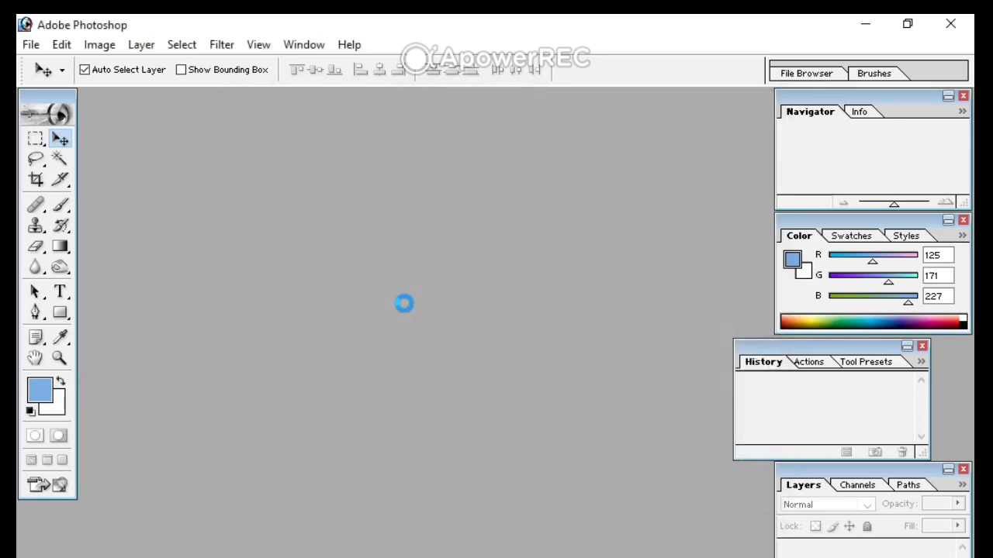
click(342, 106)
- Set up the Crop tool with a width of 1.5 in, a height of 1.9 in and a resolution of 300 pixels/inch
ctrl+click(498, 394)
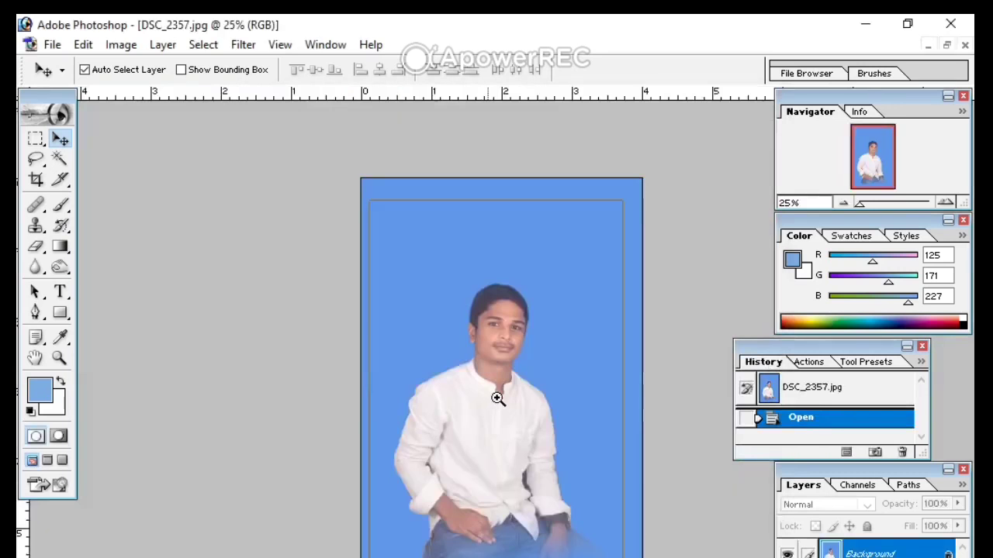
ctrl+click(496, 311)
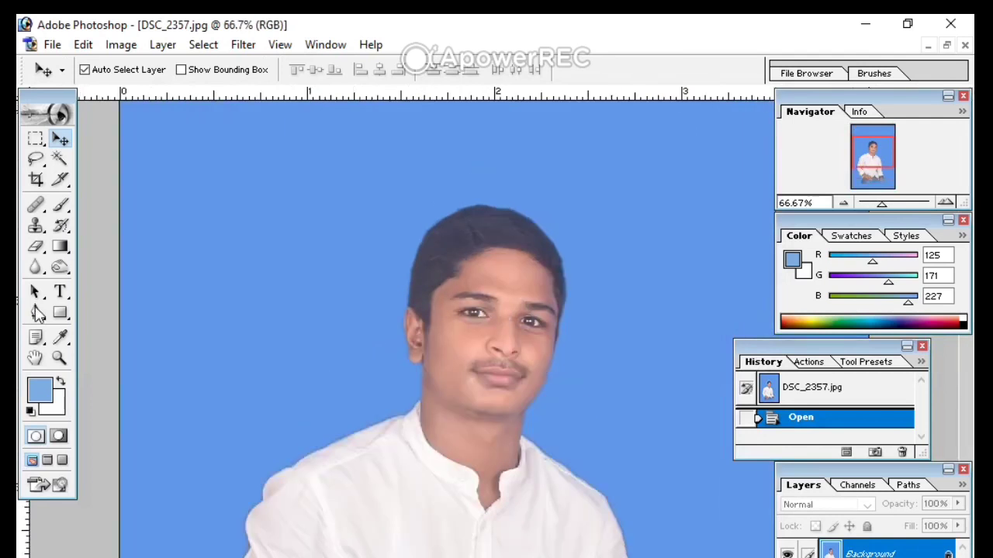
click(37, 180)
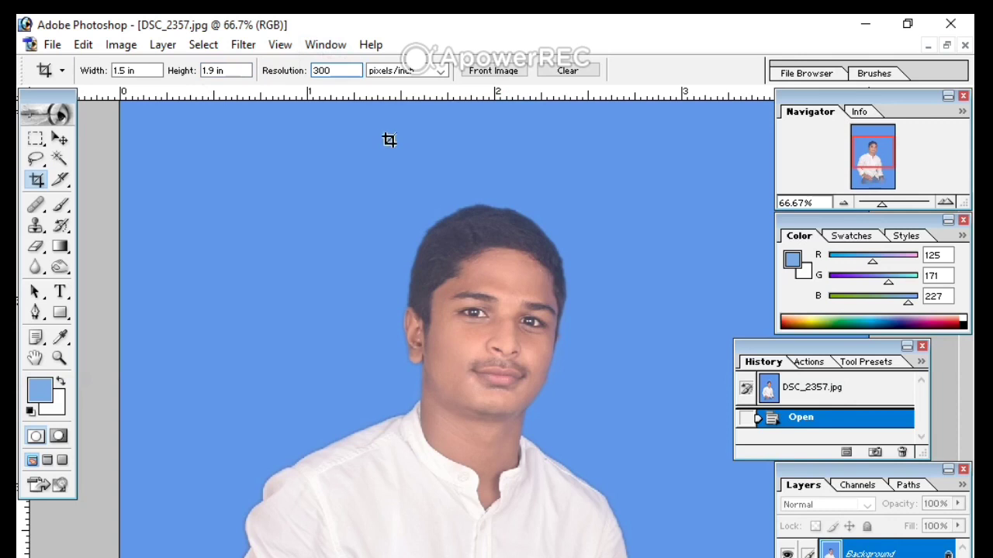
- Try cropping the portrait closely around the head and chest, and undo the crop
drag(596, 529, 628, 557)
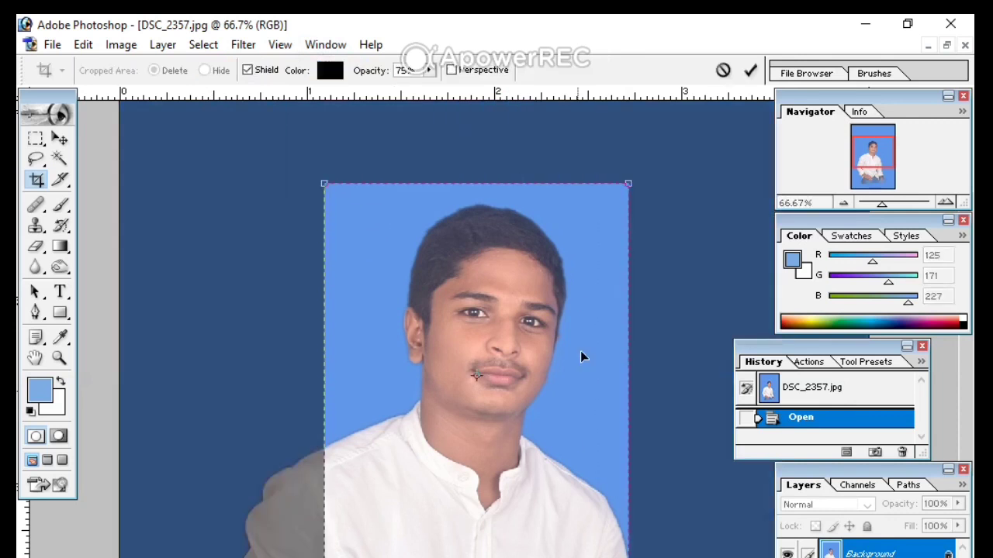
drag(640, 183, 671, 128)
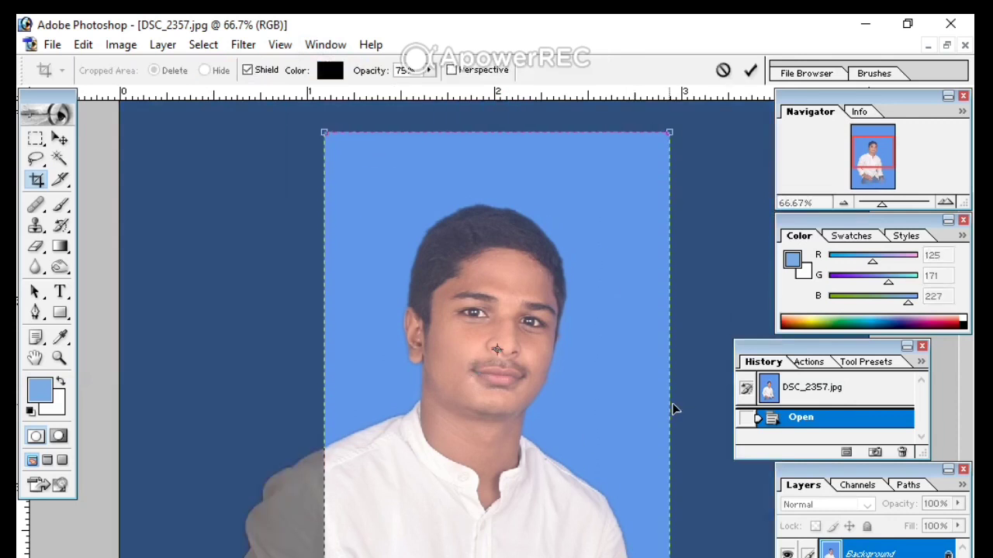
drag(676, 410, 656, 434)
key(Return)
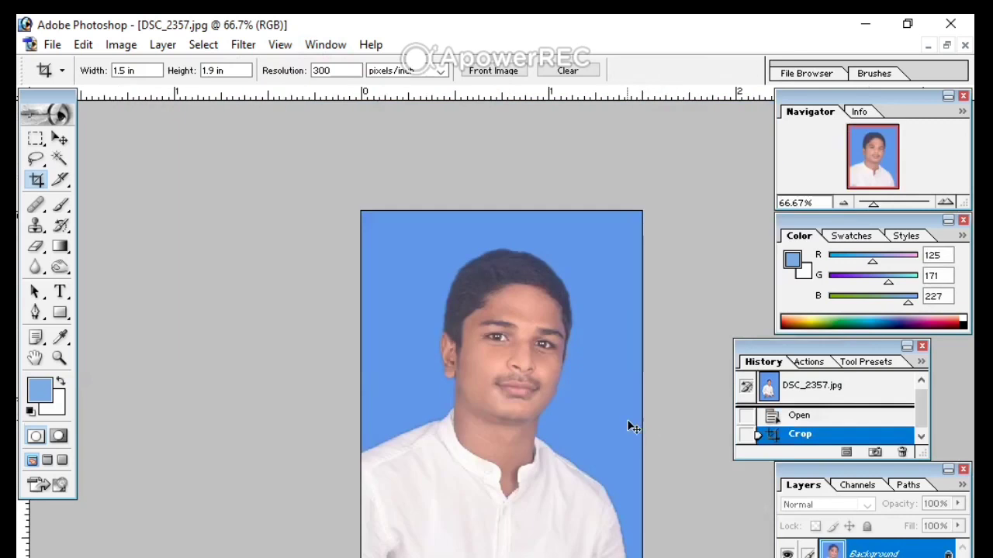
key(ctrl+z)
- Crop the portrait to the head, shoulders and chest at 1.5 × 1.9 in, shifting the crop frame left and down to include the shoulders
key(ctrl+minus)
key(ctrl+minus)
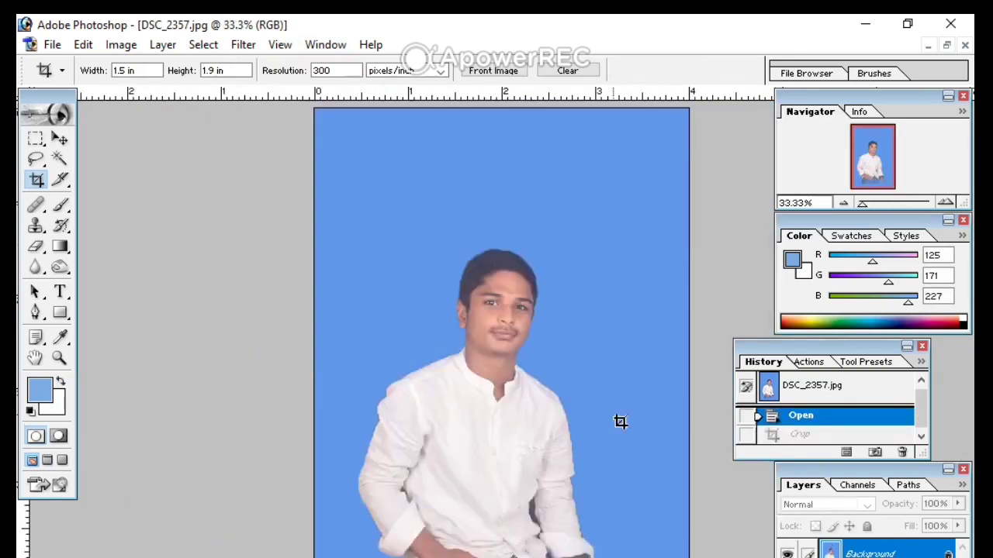
drag(603, 451, 583, 441)
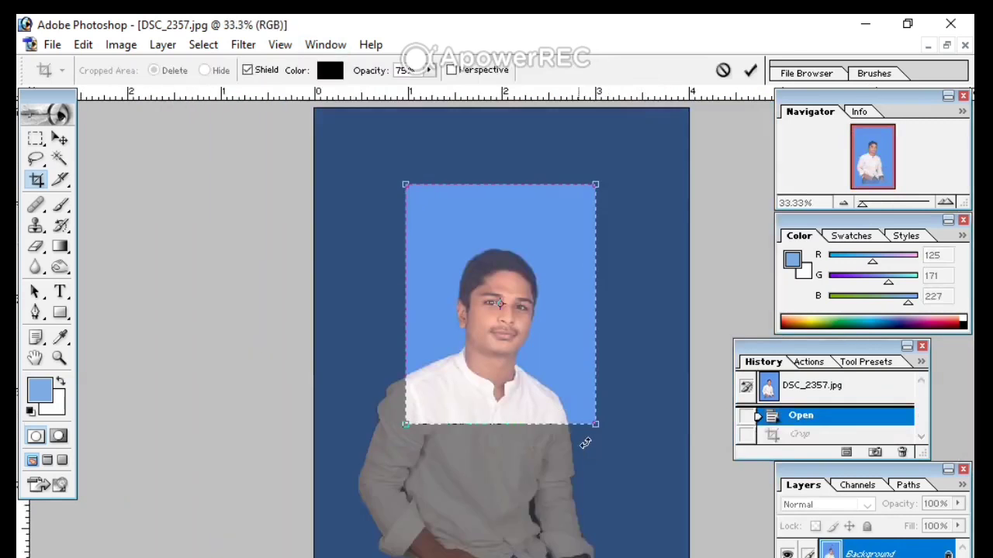
key(Left)
key(Left)
key(Left)
key(Left)
key(Left)
key(Left)
key(Left)
key(Left)
key(Left)
key(Left)
key(Left)
key(Left)
key(Left)
key(Left)
key(Left)
key(Left)
key(Left)
key(Left)
key(Left)
key(Down)
key(Down)
key(Down)
key(Down)
key(Down)
key(Down)
key(Down)
key(Down)
key(Down)
key(Down)
key(Down)
key(Down)
key(Down)
key(Down)
key(Down)
key(Down)
key(Down)
key(Down)
key(Down)
key(Down)
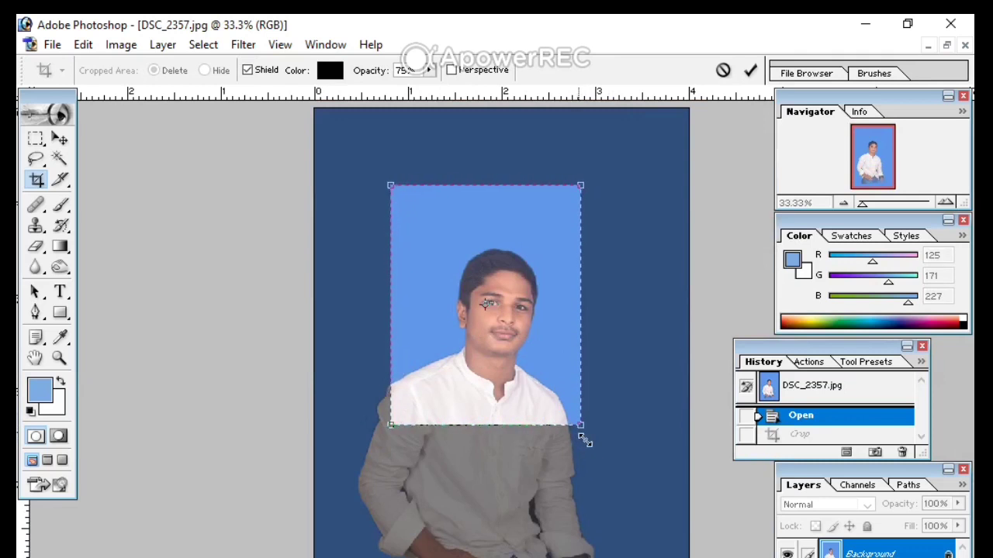
key(Left)
key(Left)
key(Left)
key(Left)
key(Left)
key(Left)
key(Left)
key(Left)
key(Left)
key(Left)
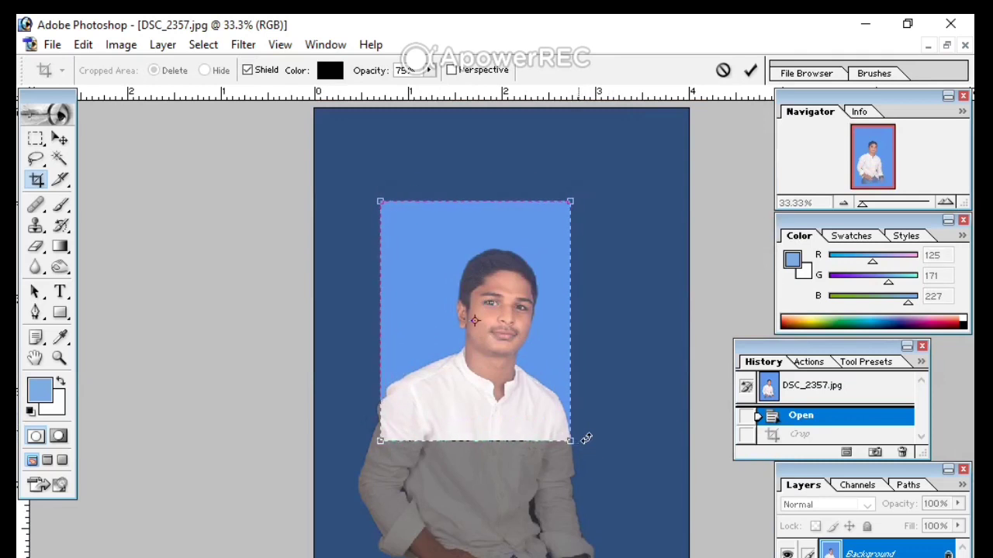
click(750, 70)
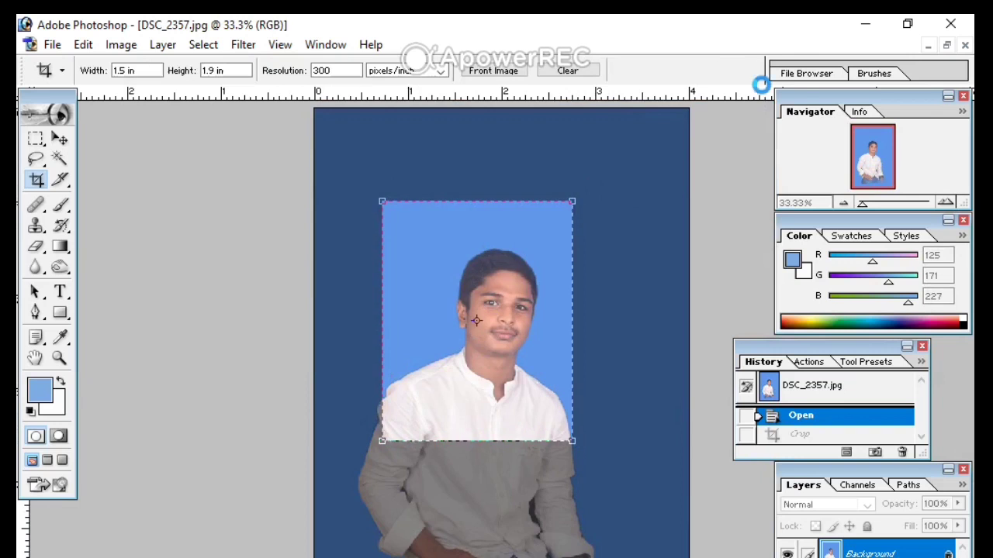
- Select the light blue background around the man with the Magic Wand at tolerance 32
key(ctrl+plus)
key(ctrl+plus)
key(ctrl+plus)
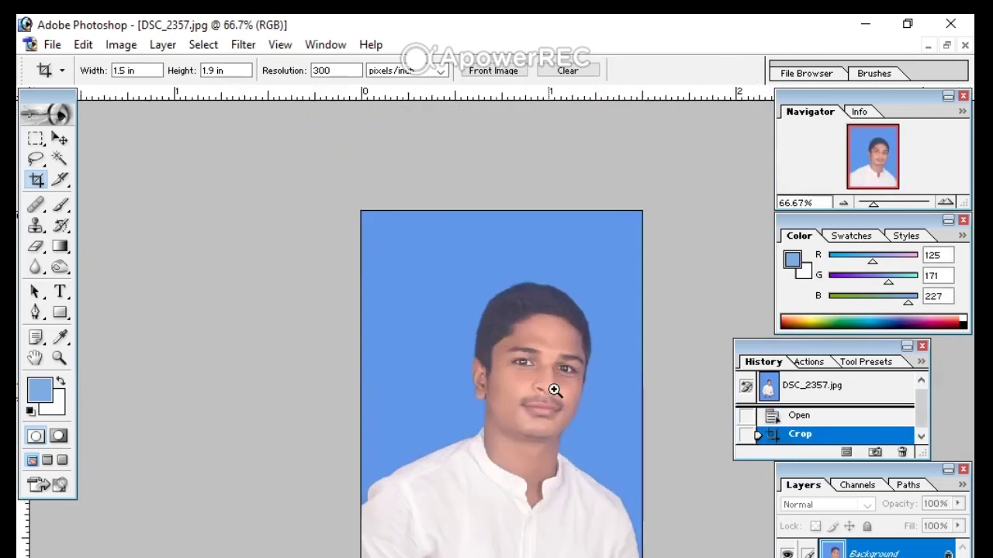
click(60, 159)
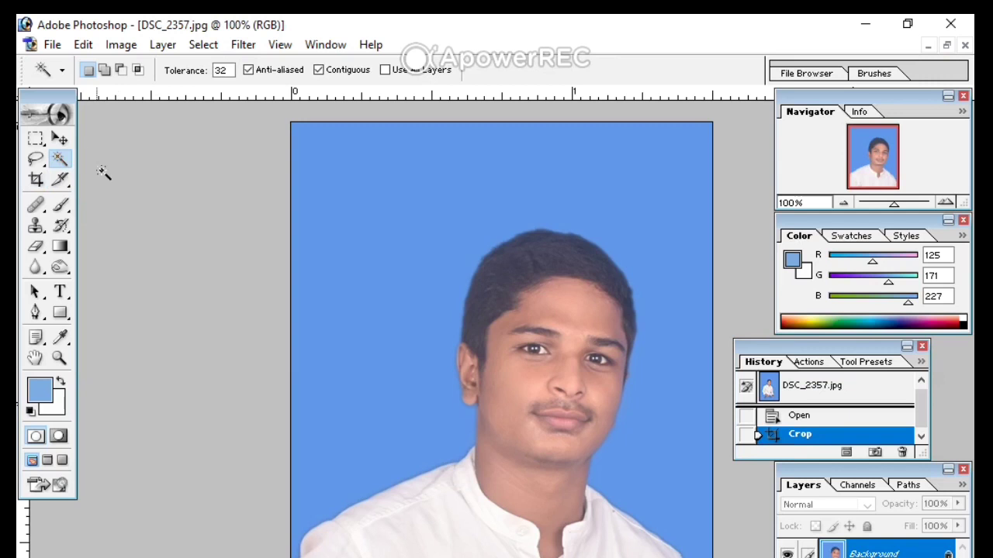
click(335, 275)
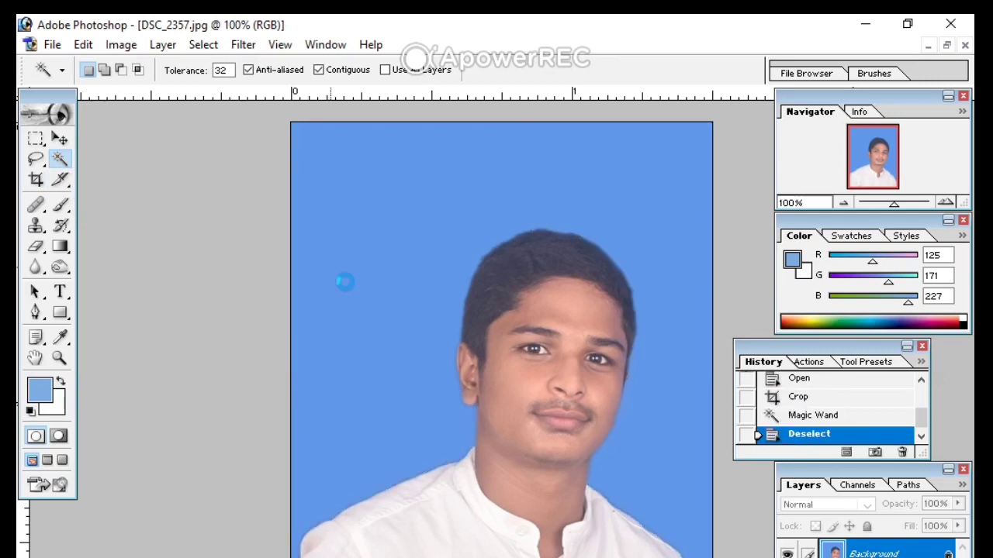
click(336, 274)
click(345, 283)
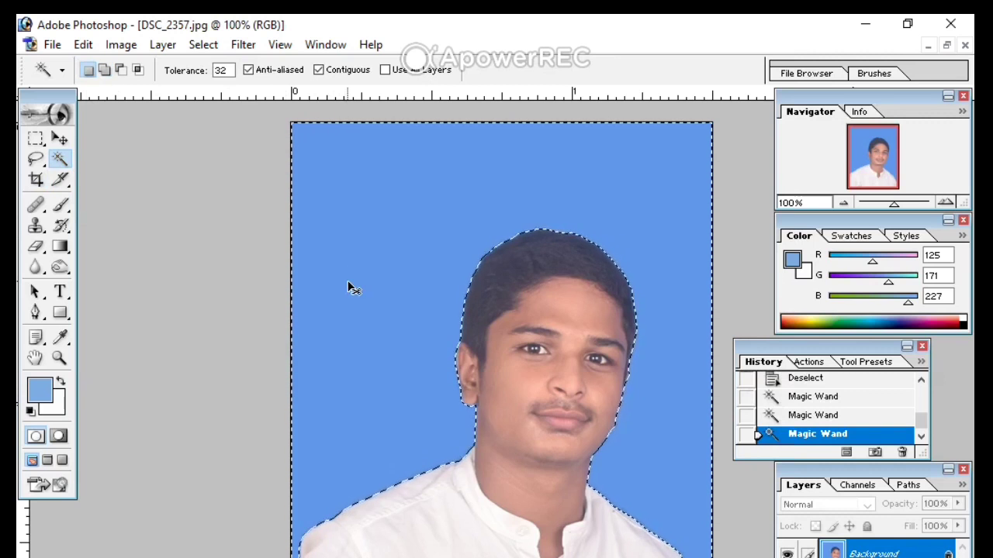
- Feather the background selection by 1 pixel
key(ctrl+alt+d)
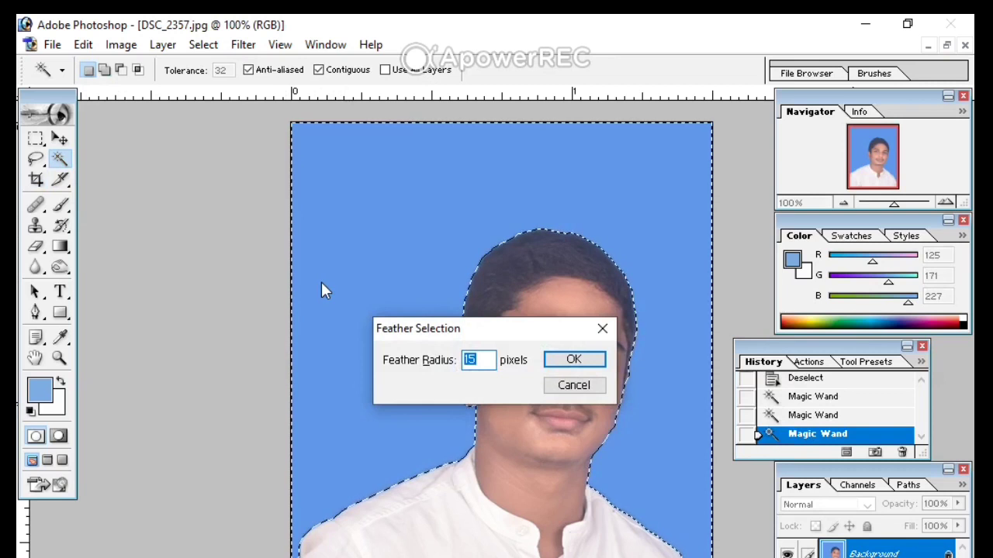
text(1)
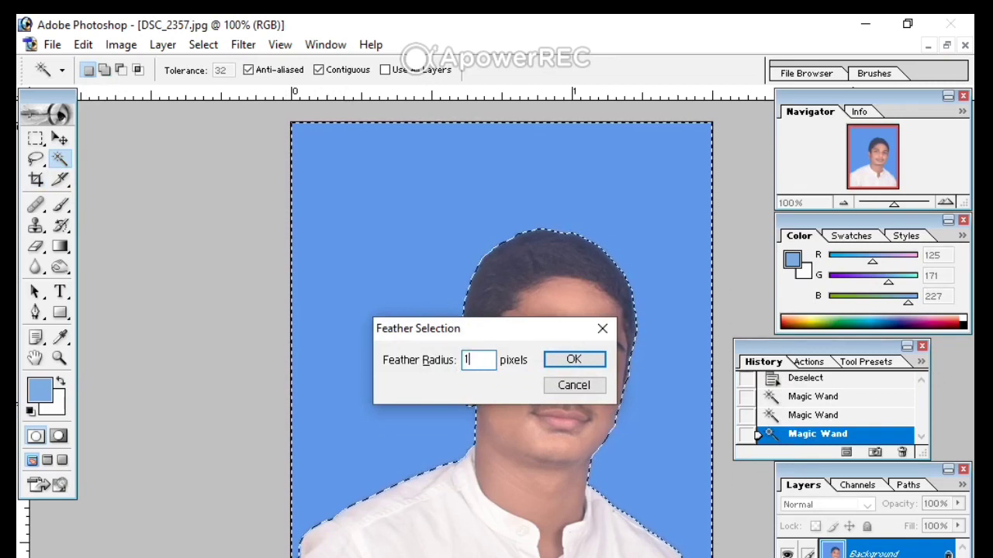
key(Return)
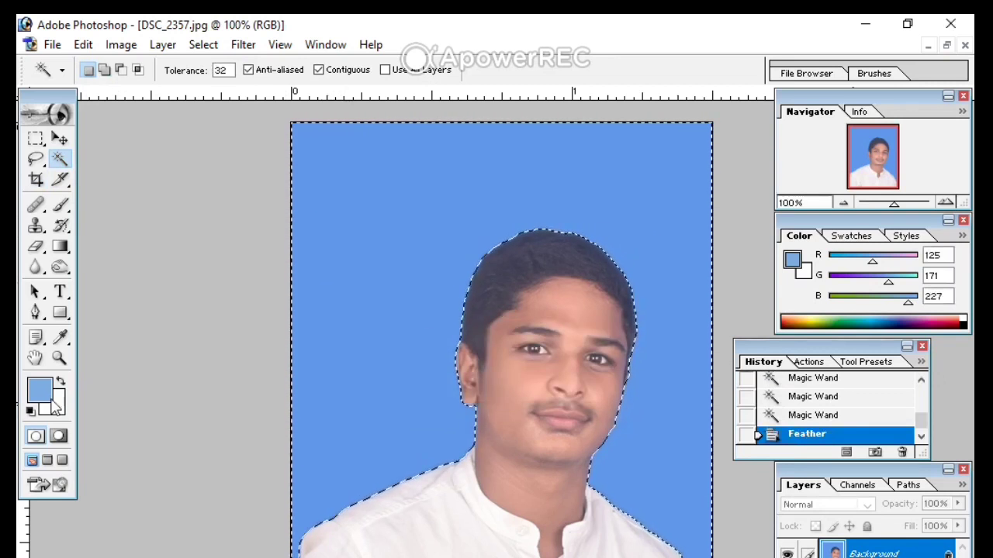
- Open the foreground color for editing
click(61, 336)
click(39, 390)
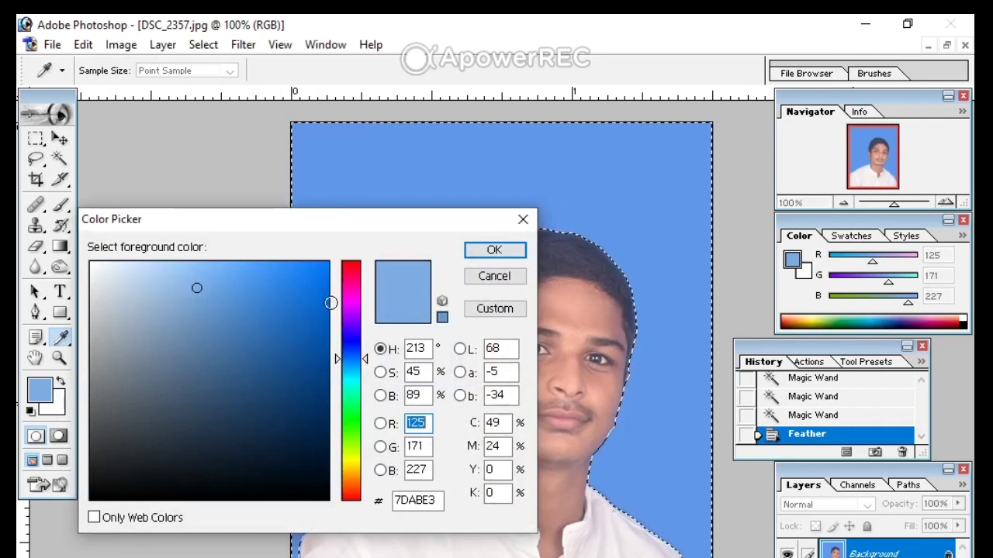
click(329, 188)
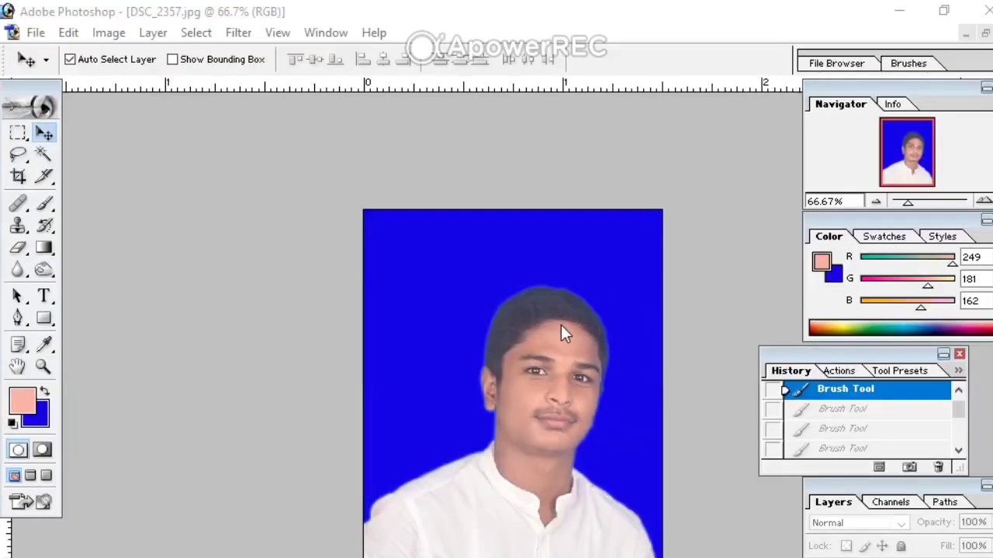
- Select the deep blue background around the man with the Magic Wand at tolerance 32
click(45, 156)
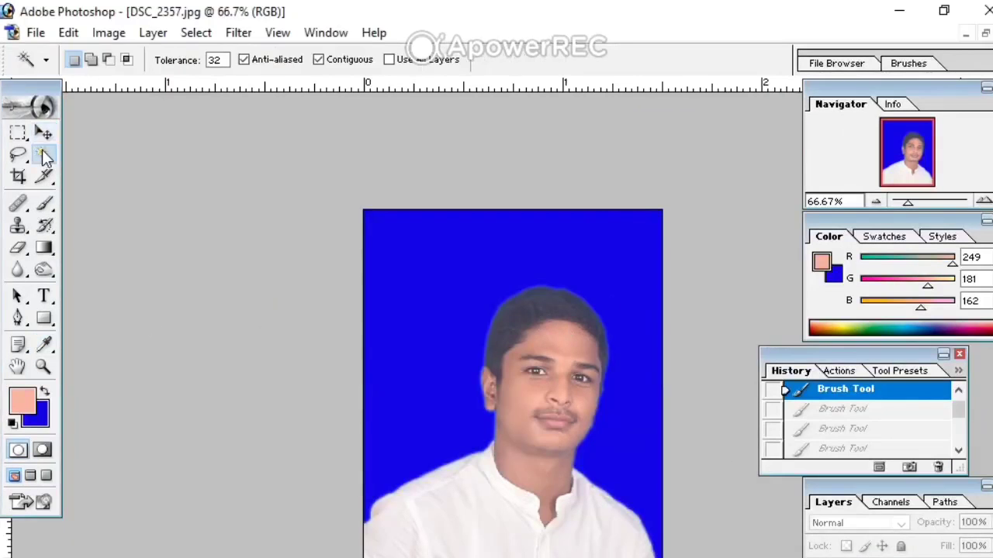
click(464, 348)
key(ctrl+d)
click(465, 348)
key(ctrl+d)
click(464, 348)
shift+click(464, 347)
shift+click(465, 348)
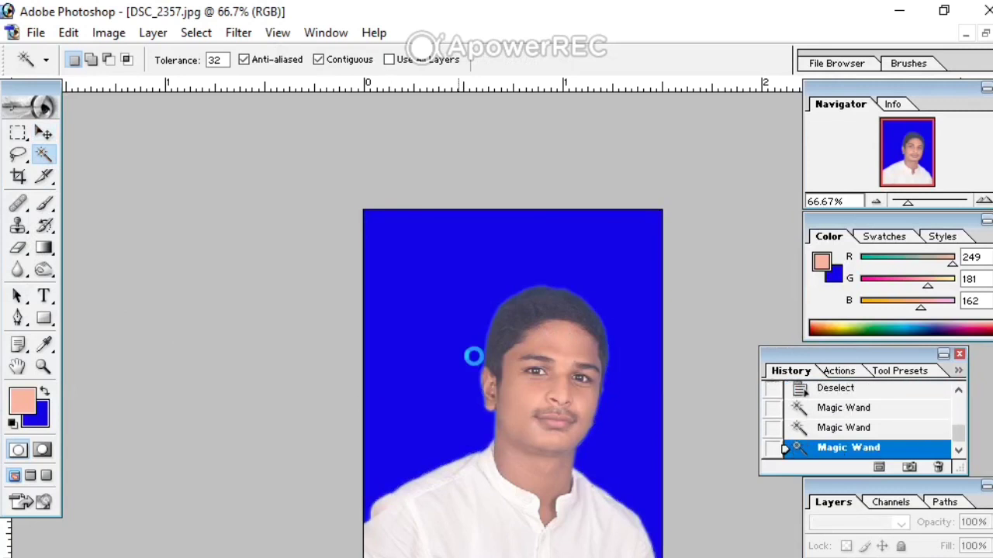
- Feather the background selection by 1 pixel and clear it to the current background color
key(ctrl+alt+d)
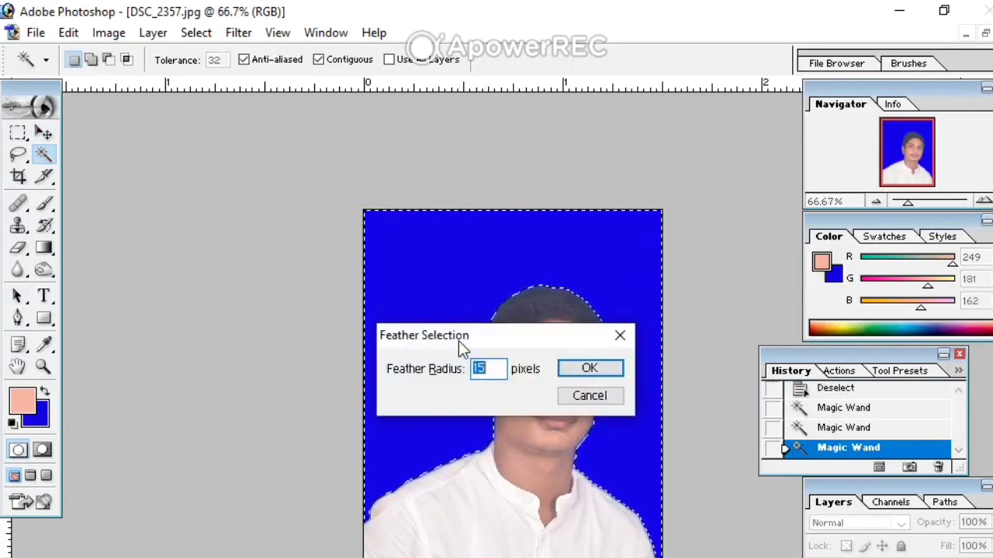
text(10)
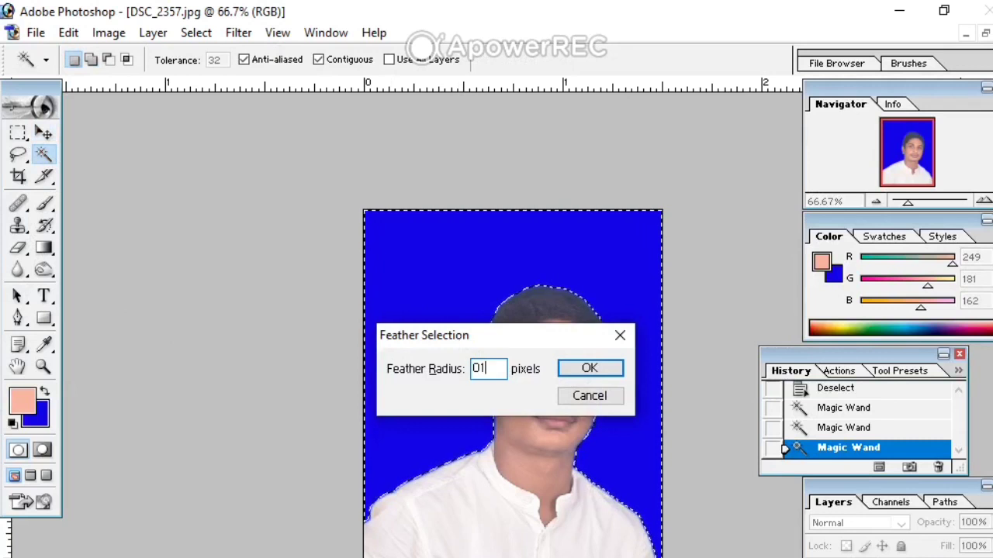
key(Return)
key(Delete)
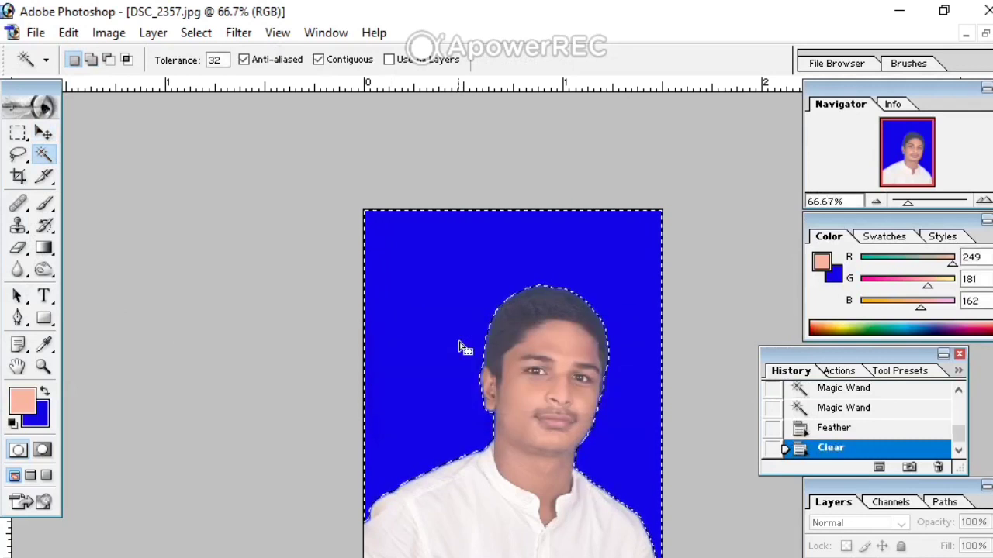
- Choose a lighter violet-blue background color, feather and clear the selected backdrop to fill it with that color, and deselect
click(45, 419)
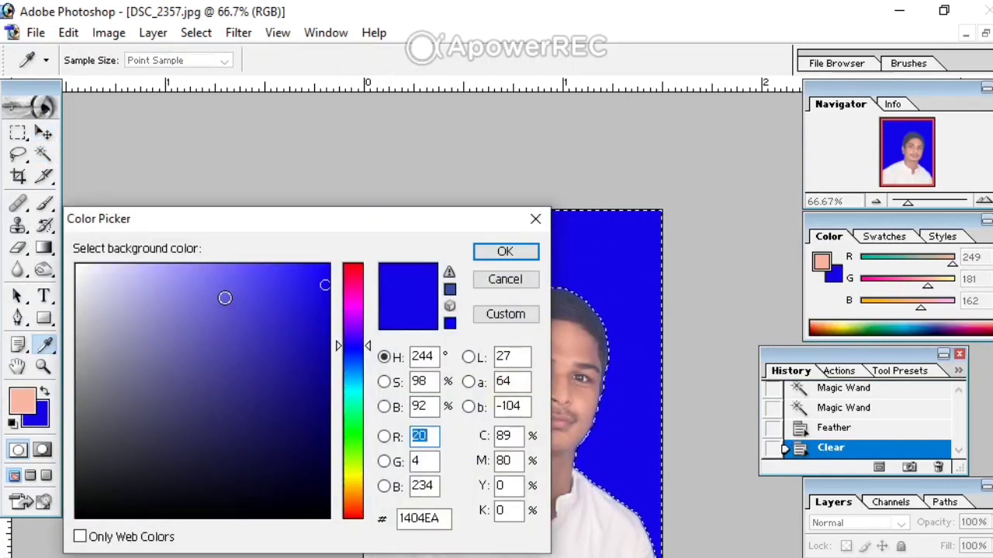
click(219, 289)
click(505, 251)
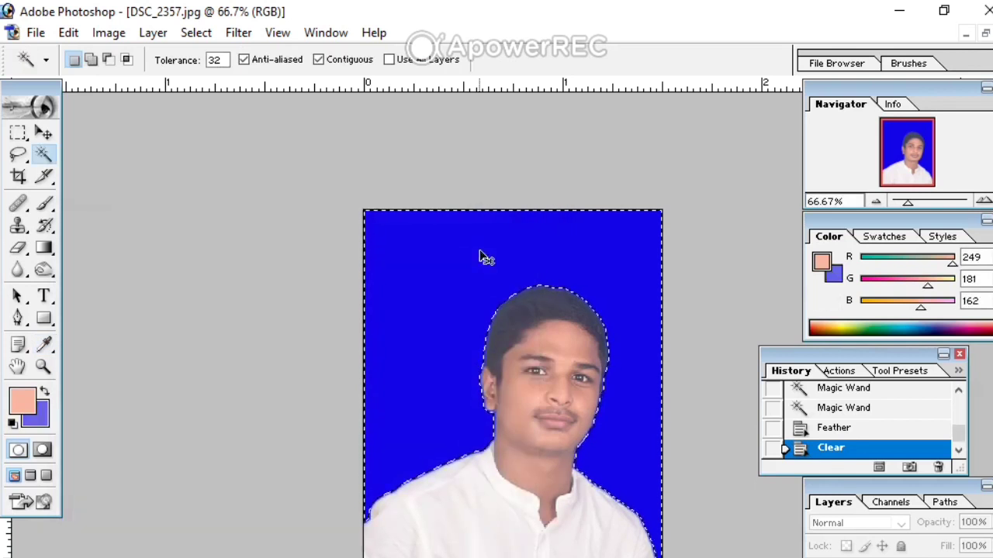
key(Return)
key(Delete)
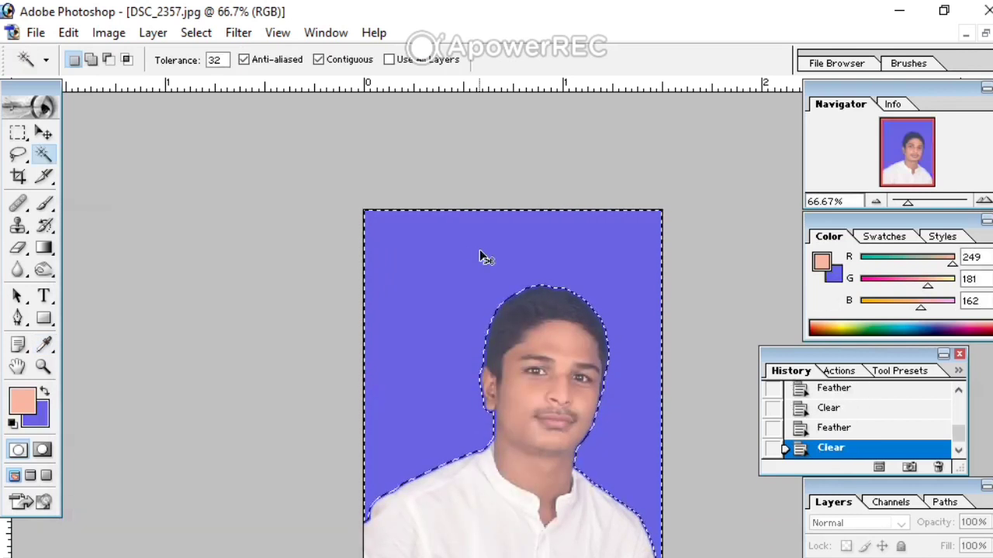
key(ctrl+d)
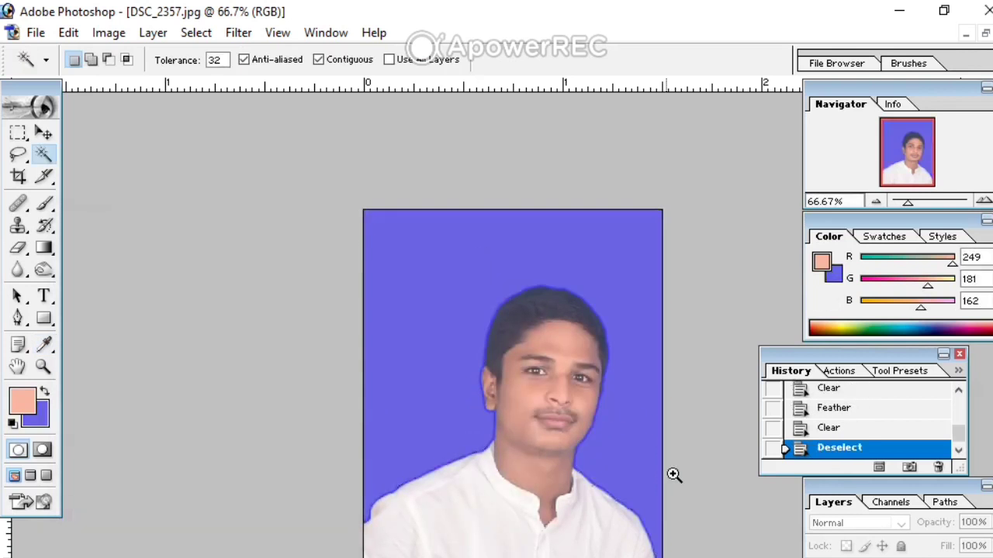
click(590, 370)
click(589, 370)
click(574, 369)
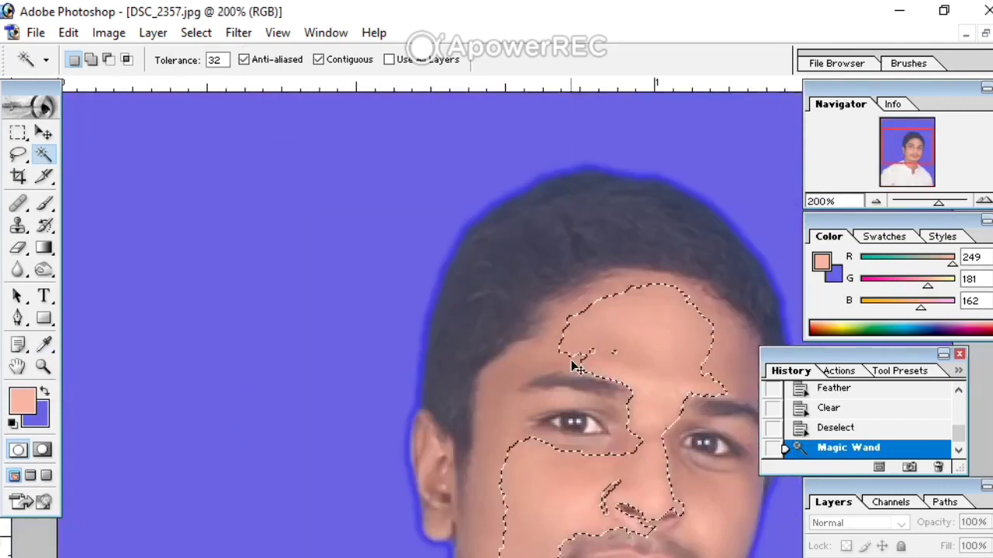
key(ctrl+minus)
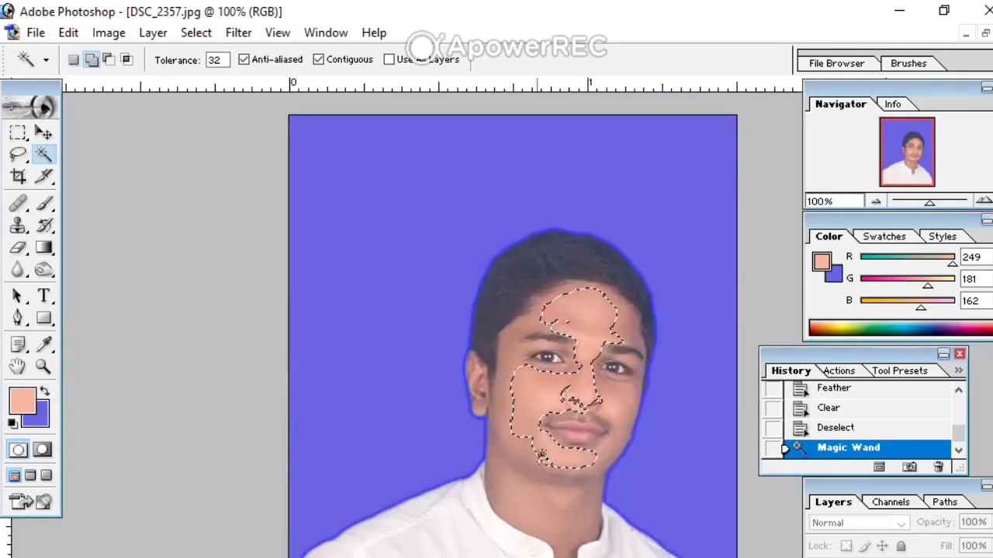
key(ctrl+d)
click(522, 421)
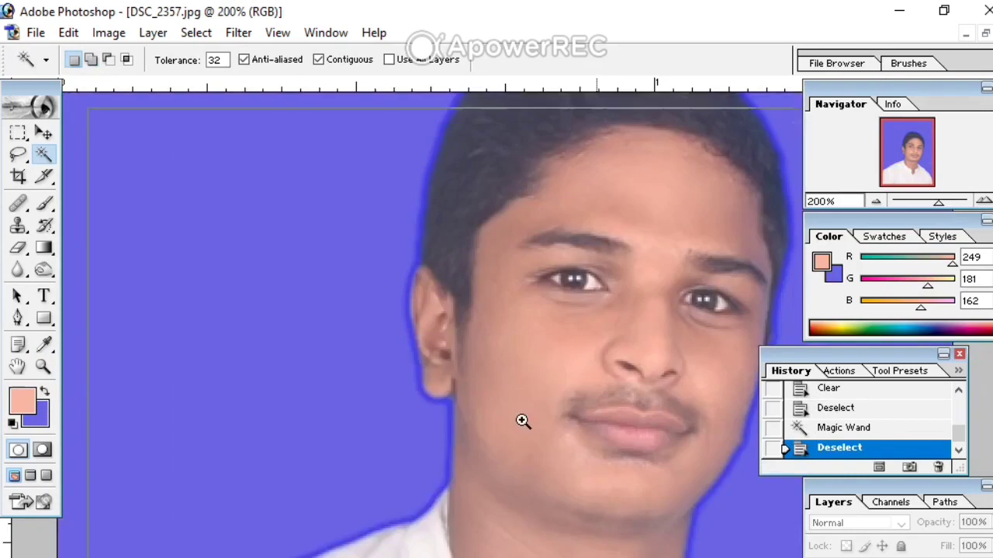
click(522, 421)
click(276, 372)
key(ctrl+minus)
key(ctrl+d)
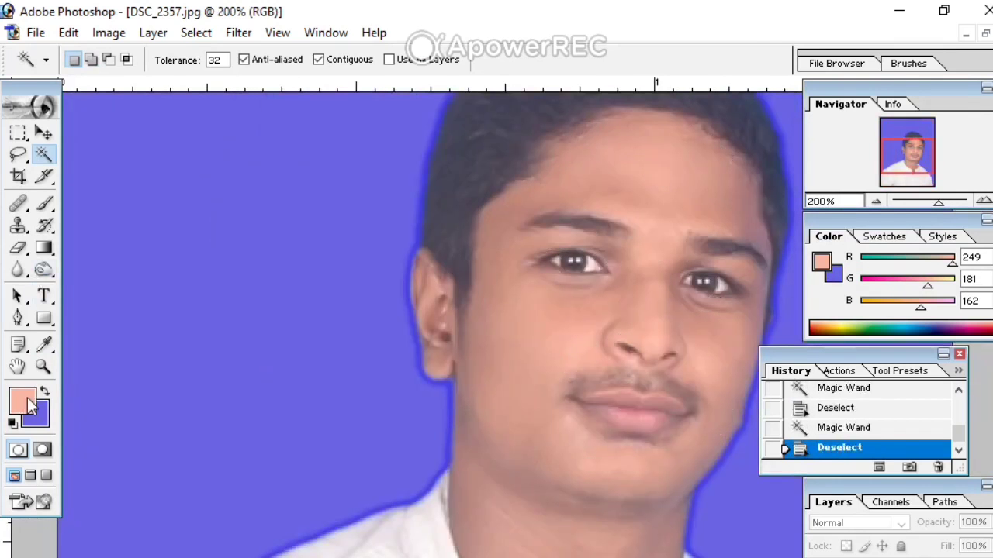
- Set the foreground color to a skin tone sampled from the man's face, R 231, G 158, B 141
click(29, 404)
click(597, 318)
click(505, 251)
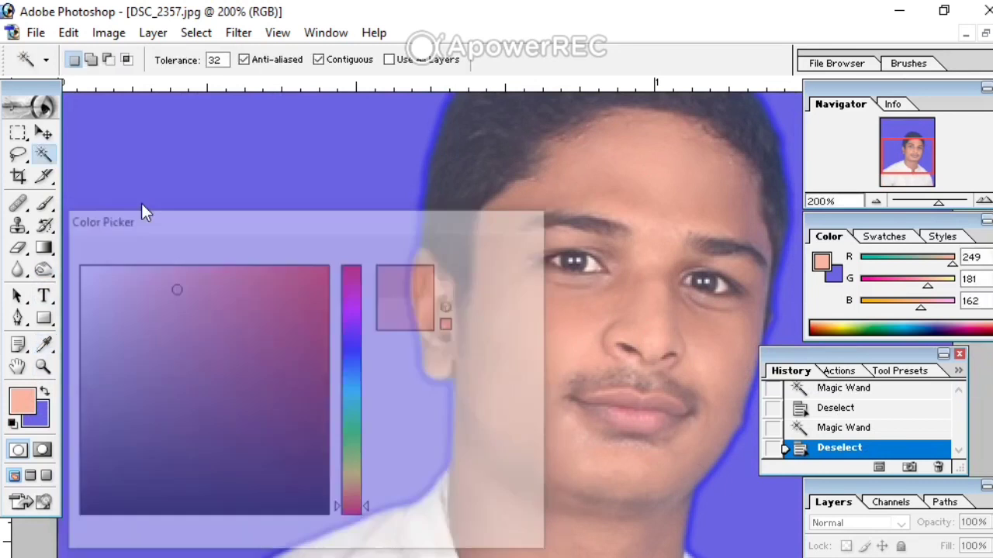
- Brush the sampled skin tone over the face and neck with a size 30 soft brush at 18% opacity
click(44, 202)
click(496, 350)
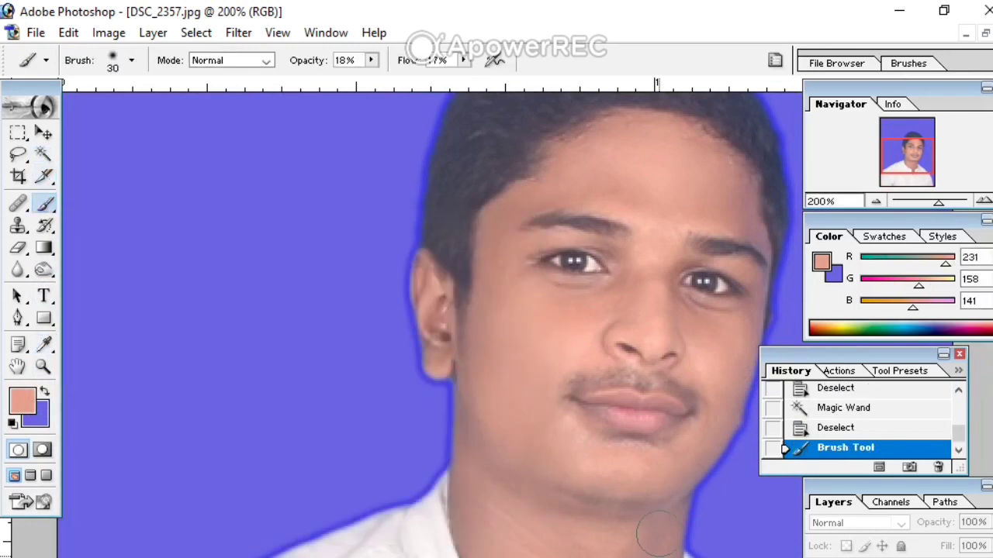
mouse_move(641, 173)
mouse_down()
mouse_move(675, 186)
mouse_move(659, 222)
mouse_up()
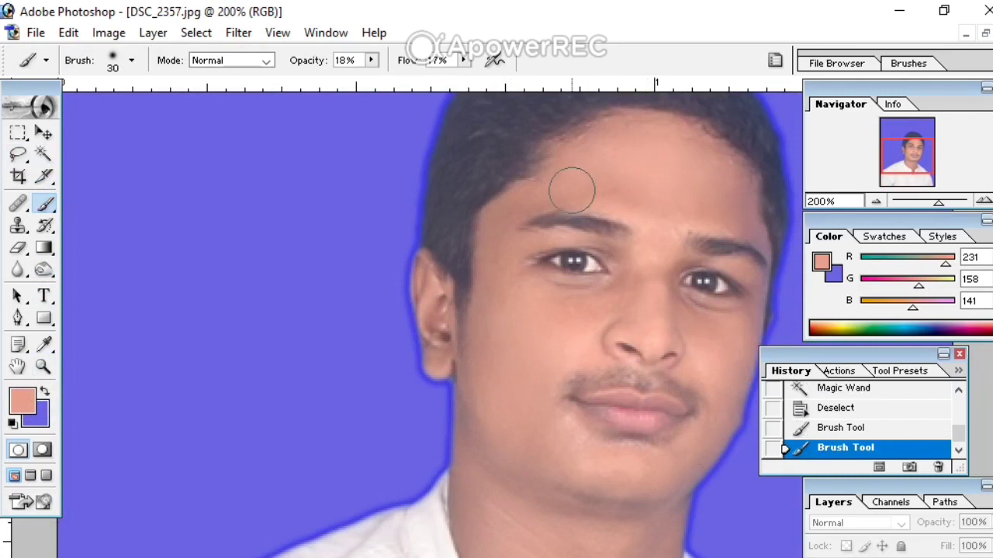
drag(572, 186, 628, 227)
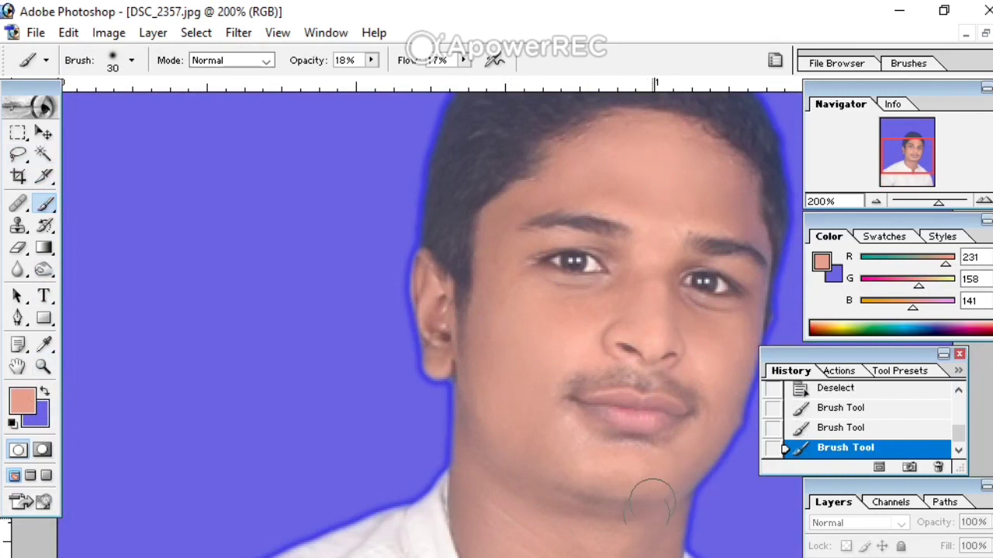
click(661, 553)
- Select all of the man's hair with the Magic Wand at tolerance 32, adding the missed areas along the hairline
click(43, 133)
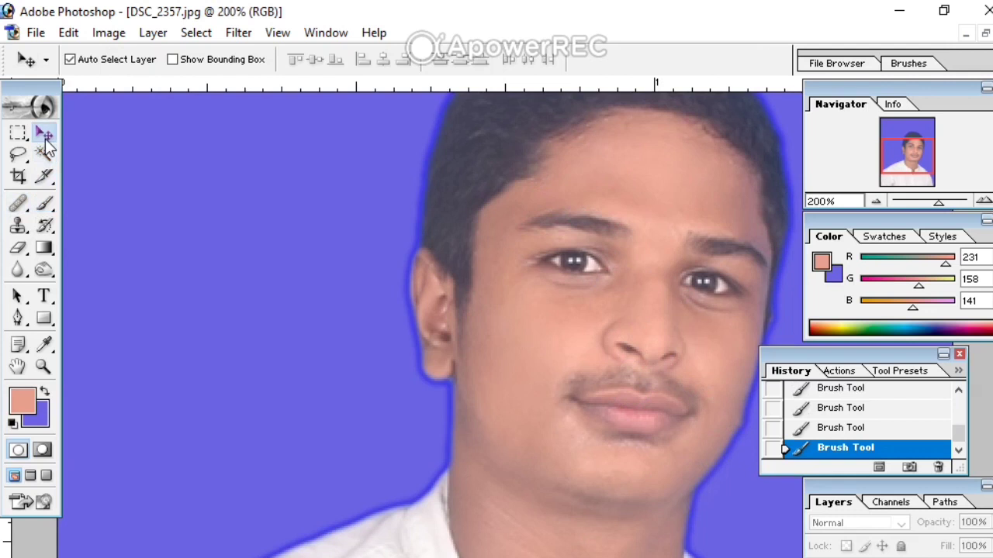
key(ctrl+minus)
key(ctrl+minus)
click(516, 247)
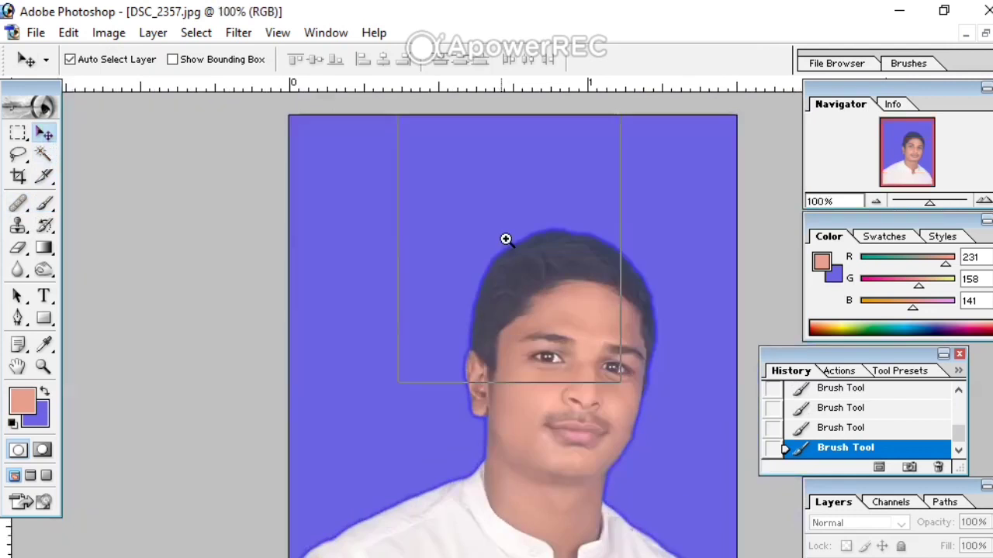
click(505, 237)
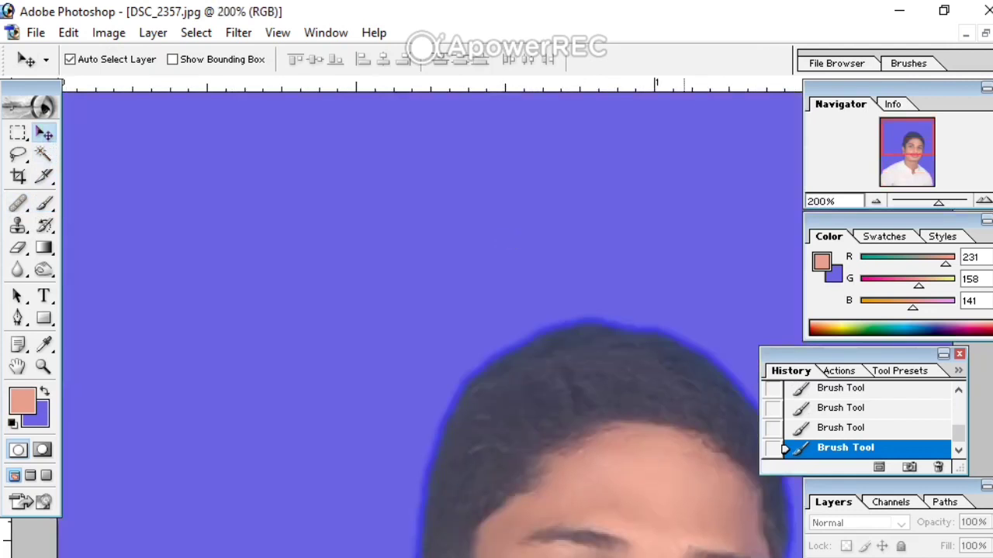
click(658, 508)
click(42, 153)
click(617, 424)
key(ctrl+d)
click(617, 423)
click(609, 417)
click(603, 412)
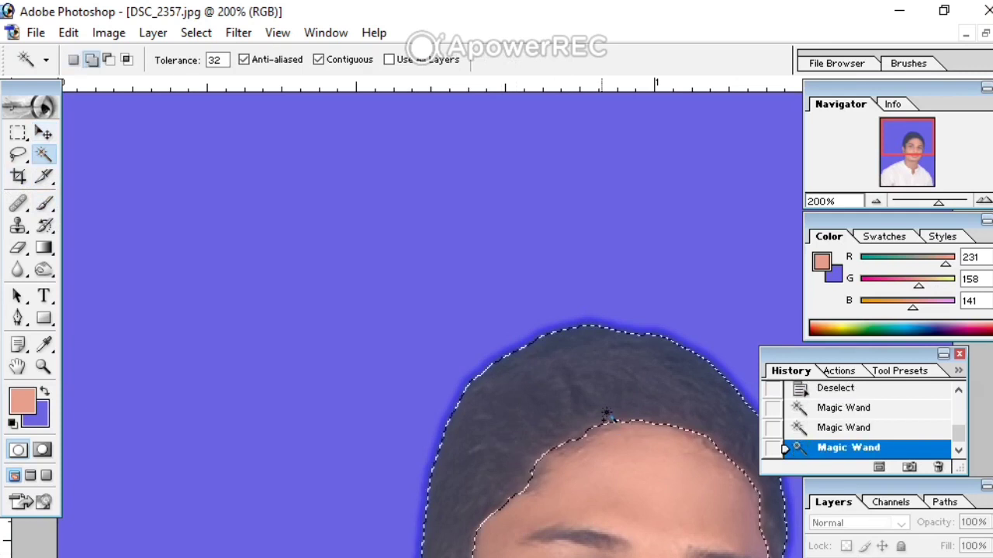
- Feather the hair selection by 1 pixel, darken the hair by raising the black input level in Levels, and deselect
key(ctrl+alt+d)
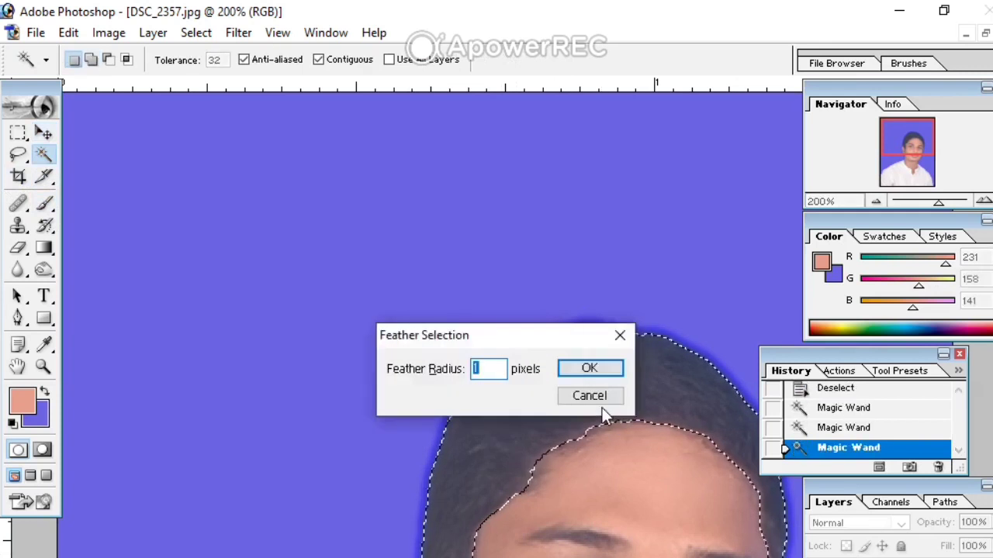
key(Return)
key(i)
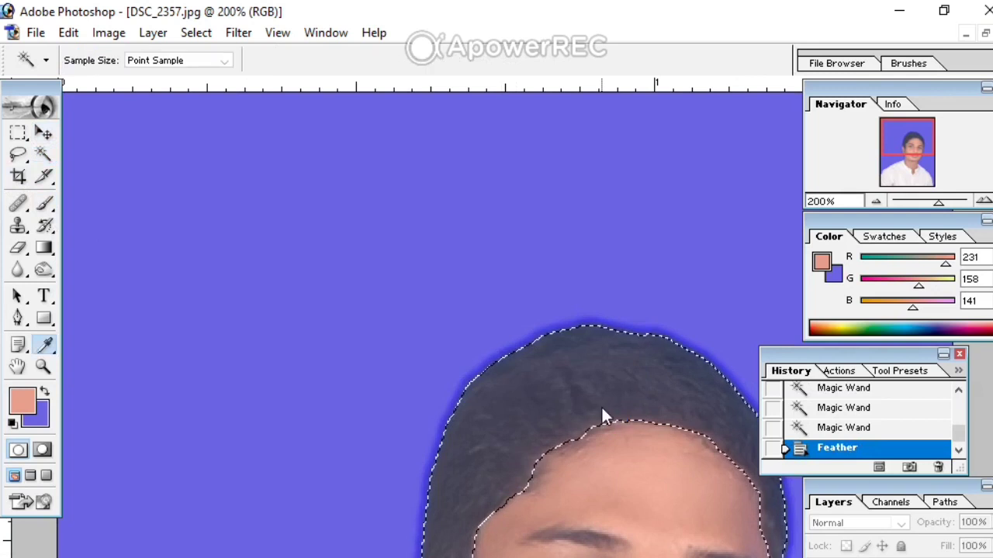
key(ctrl+l)
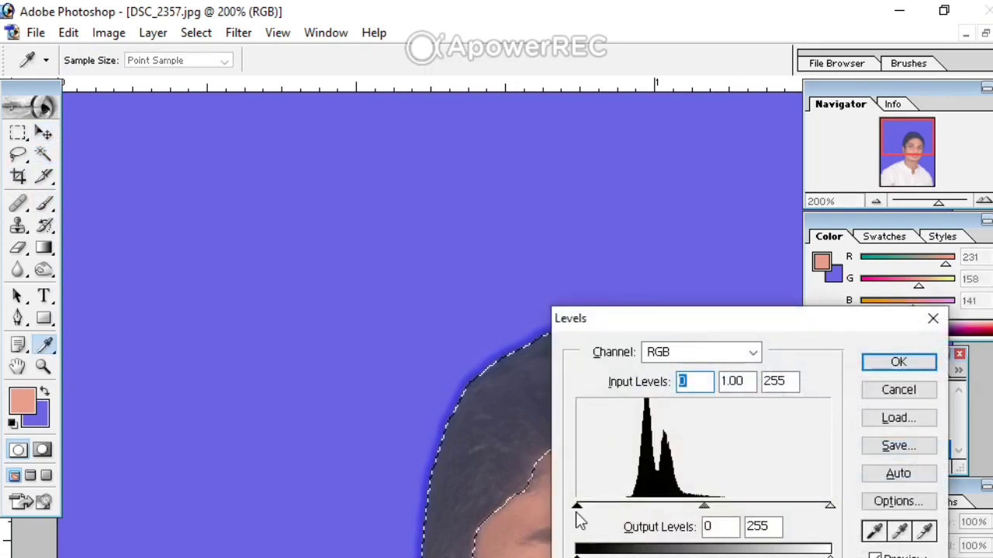
drag(583, 514, 613, 516)
click(868, 358)
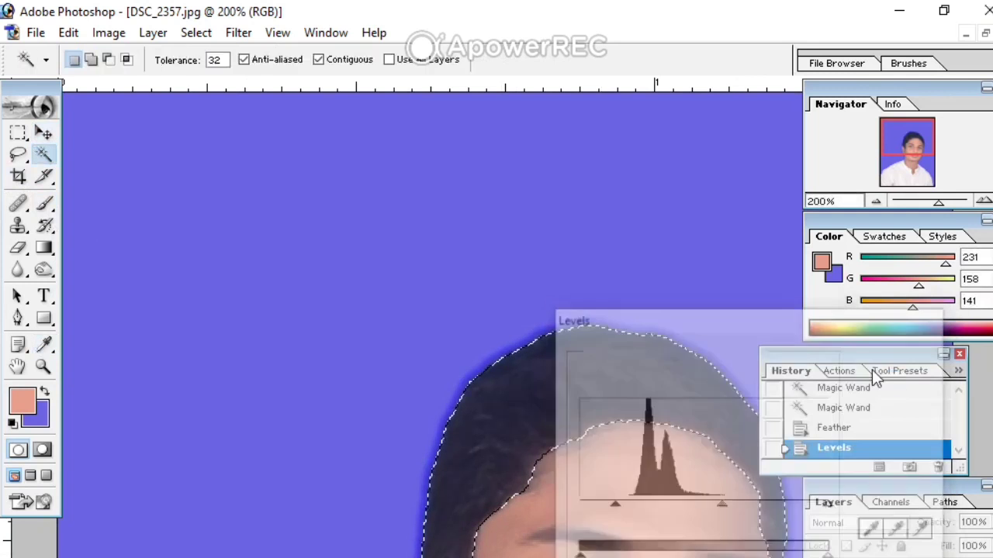
key(ctrl+d)
- Create a new A4 document, 210 × 297 mm at 300 pixels/inch, in RGB Color with white contents
key(ctrl+minus)
key(ctrl+minus)
key(ctrl+minus)
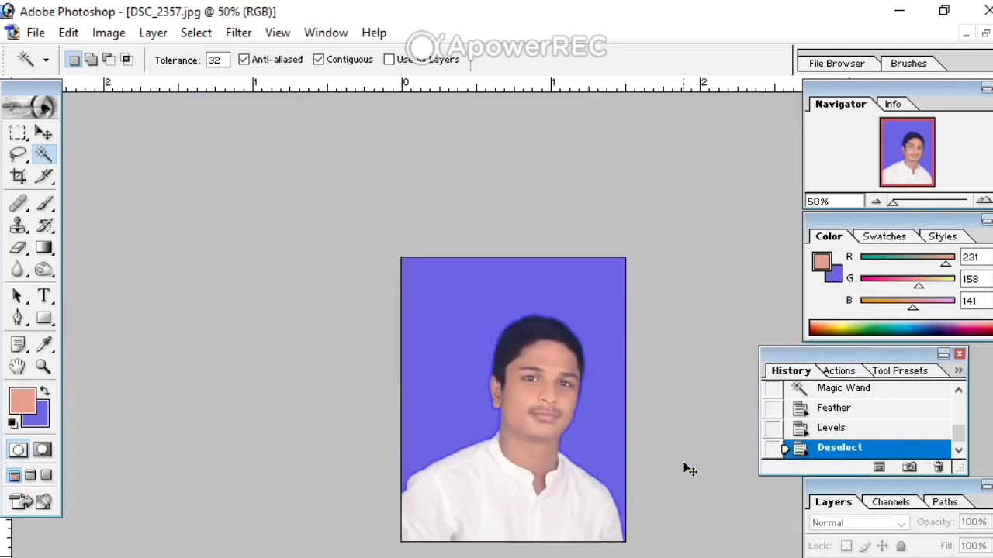
key(ctrl+plus)
key(ctrl+plus)
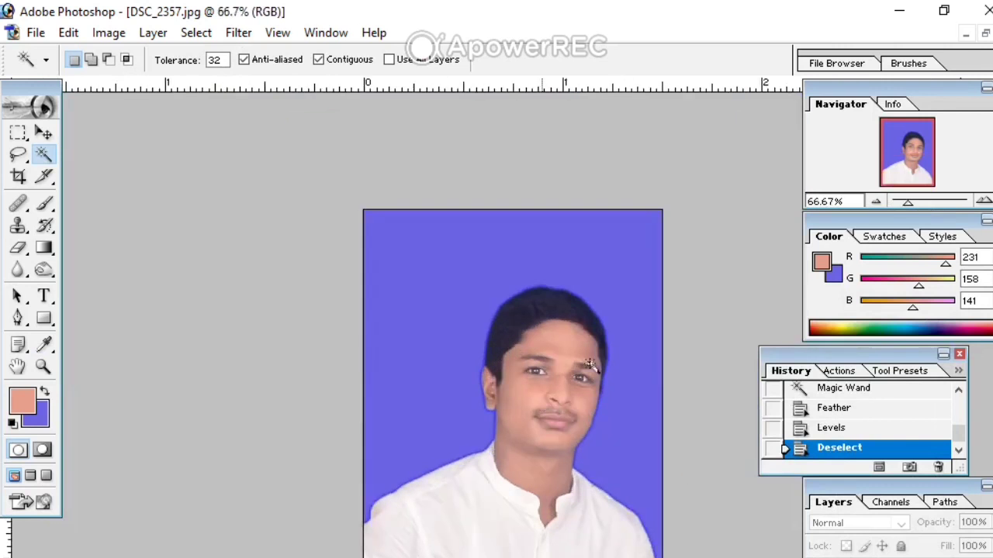
click(982, 32)
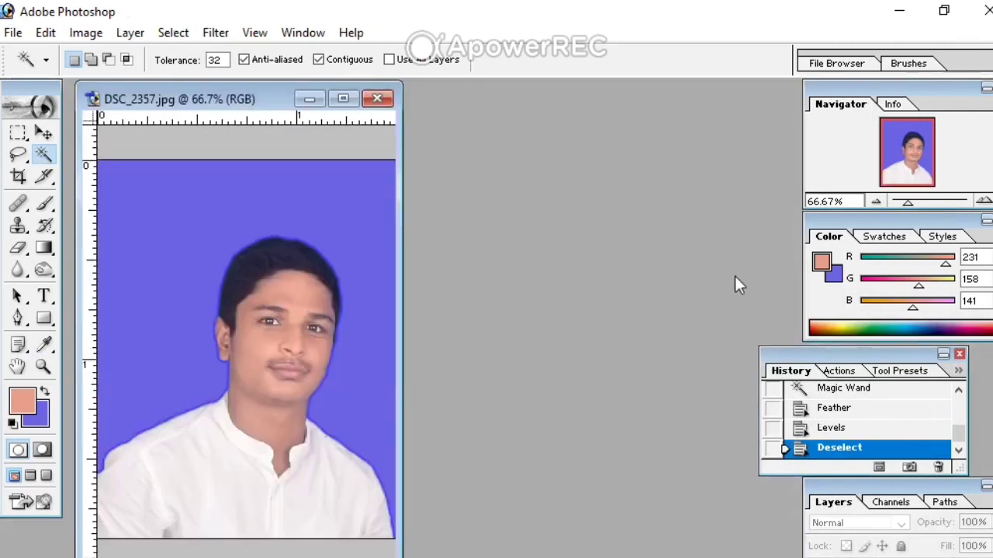
key(ctrl+n)
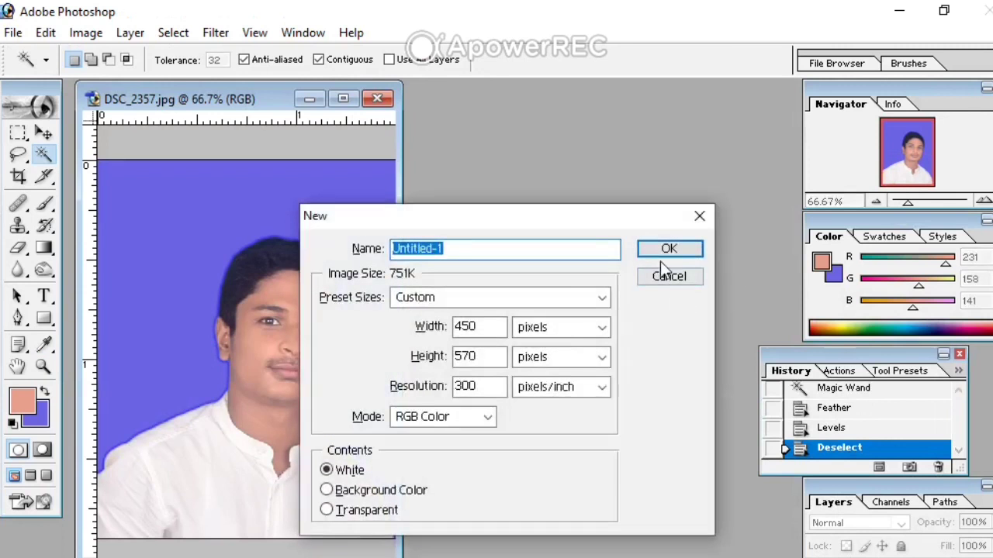
click(574, 301)
click(500, 430)
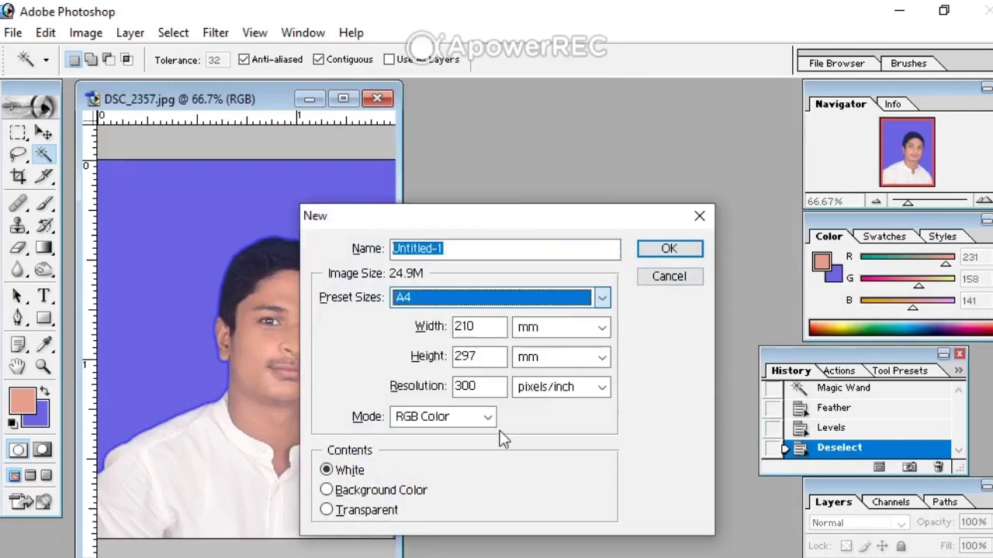
click(695, 250)
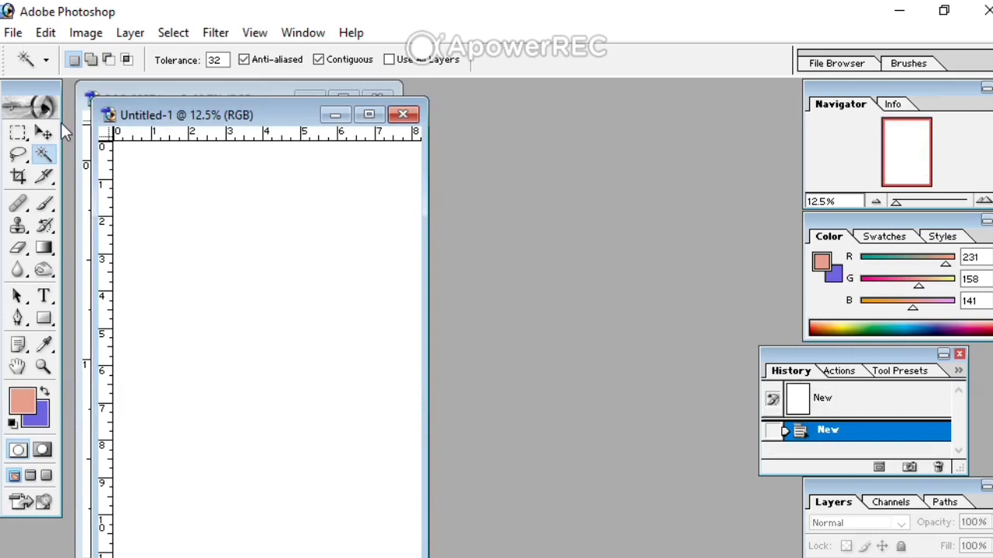
- Activate the Move tool and return to the DSC_2357.jpg portrait window
click(42, 134)
double_click(133, 115)
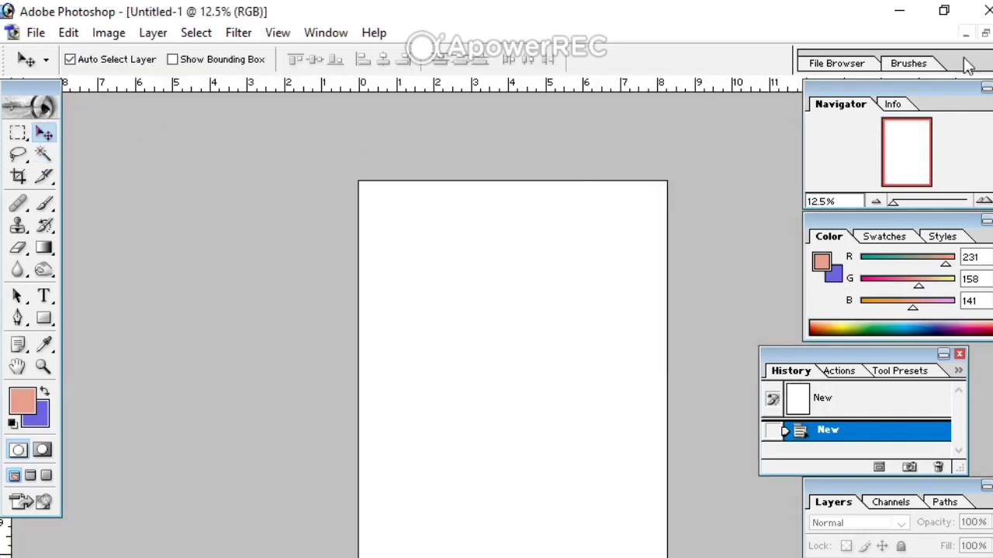
click(986, 33)
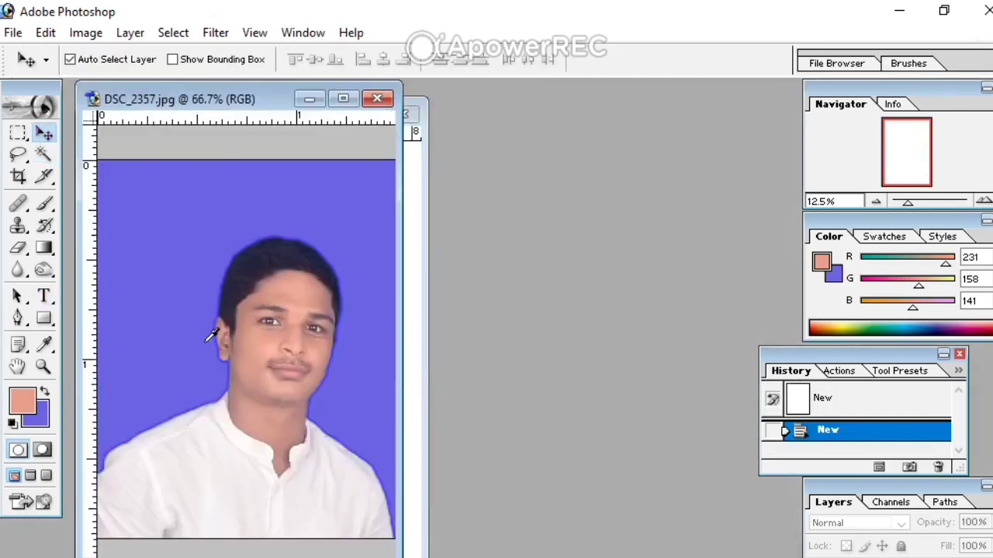
click(744, 234)
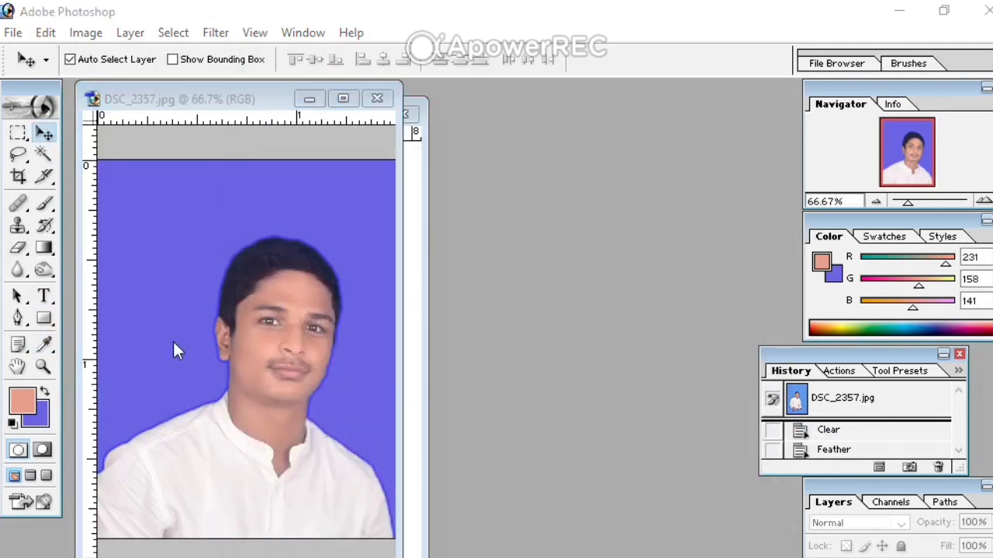
key(ctrl+o)
click(742, 537)
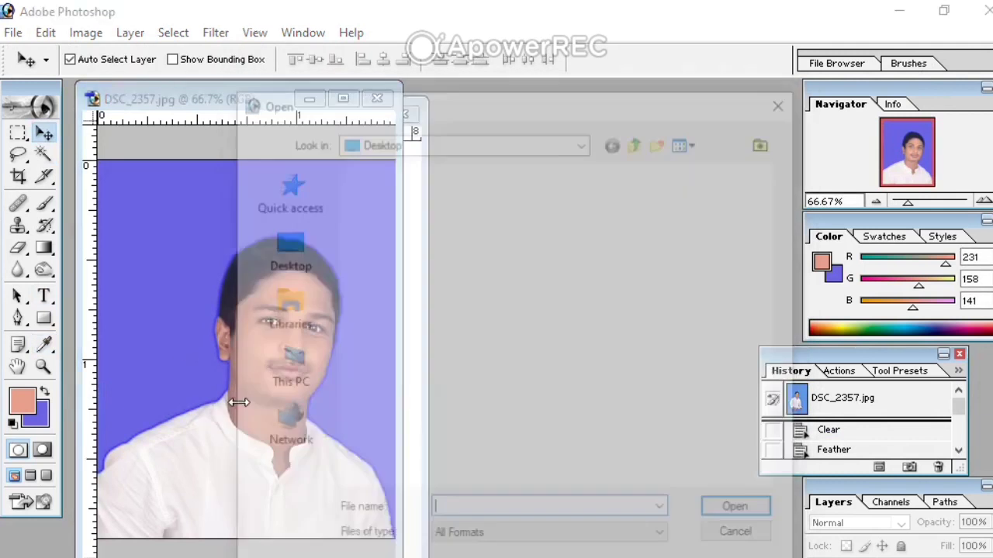
key(ctrl+o)
click(742, 537)
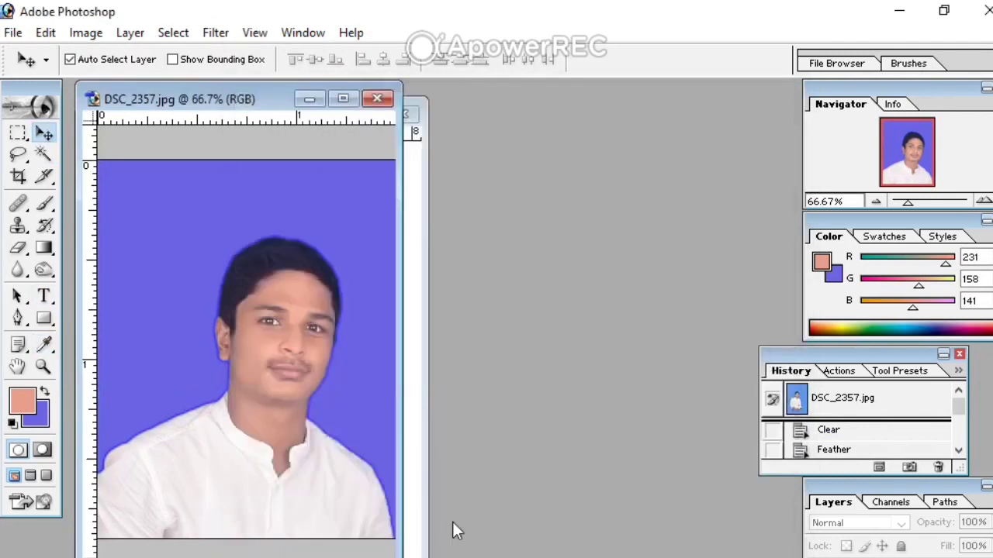
- Copy the whole portrait, paste it into the blank A4 document, and maximize that document
key(ctrl+a)
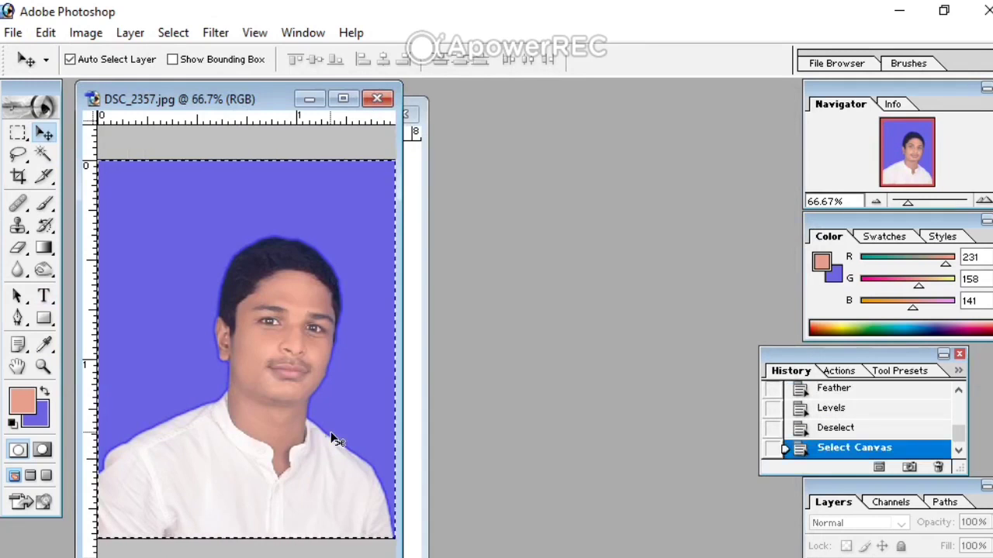
key(ctrl+c)
key(ctrl+n)
key(Return)
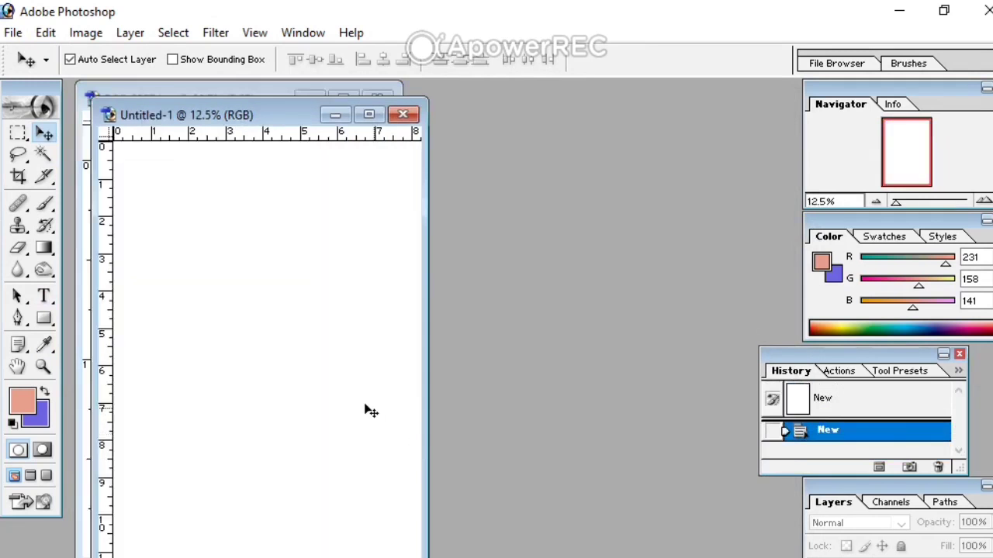
key(ctrl+v)
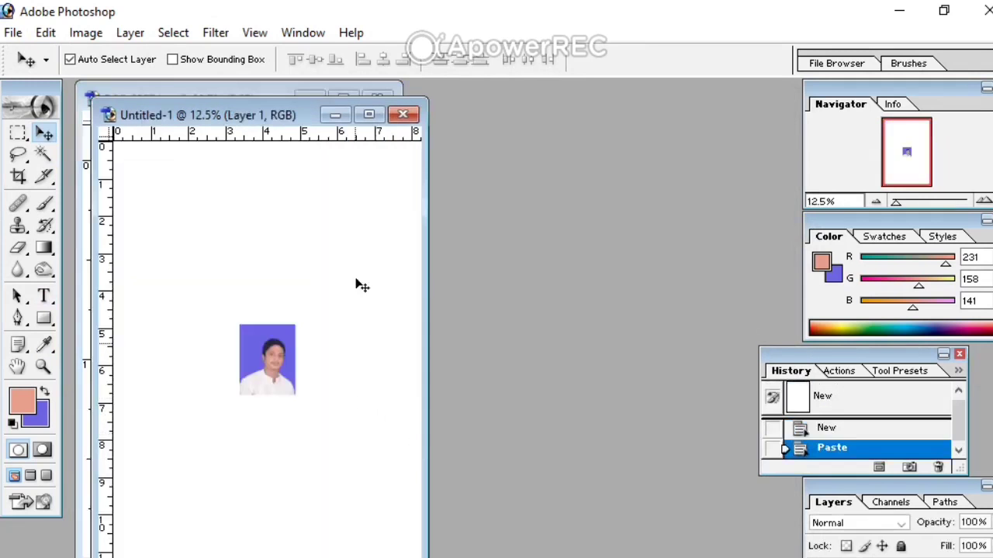
click(368, 116)
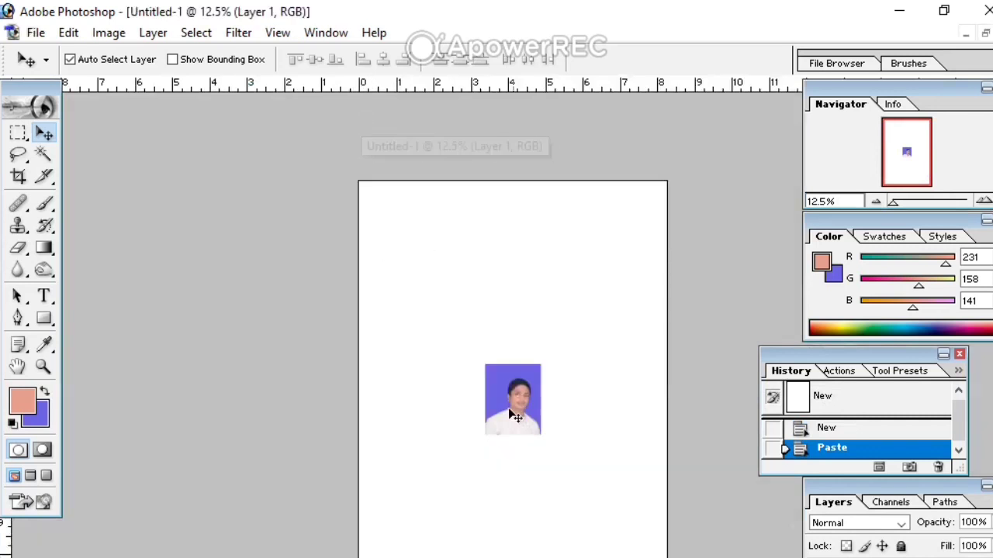
- Move the portrait into the page's upper-left corner and place a duplicate immediately to its right with a narrow gap
drag(545, 432, 464, 239)
key(Right)
key(shift+Left)
key(shift+Left)
key(shift+Left)
key(shift+Left)
key(shift+Left)
key(shift+Left)
key(shift+Left)
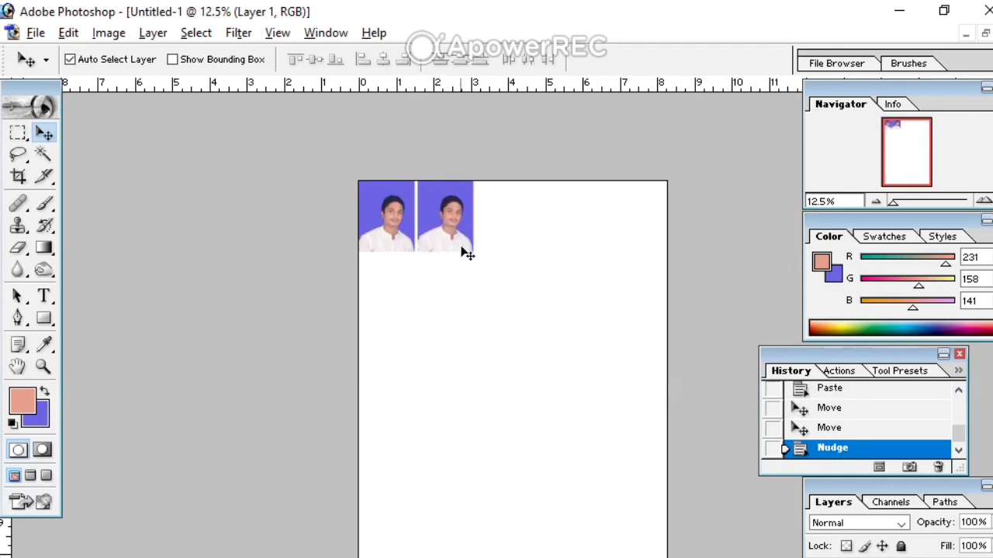
- Merge the two portraits into one layer and place a duplicate of the pair to their right along the page's upper edge
key(ctrl+e)
drag(466, 250, 601, 268)
key(Up)
key(shift+Up)
key(shift+Up)
key(shift+Up)
key(shift+Up)
key(shift+Up)
key(shift+Up)
key(shift+Up)
key(shift+Up)
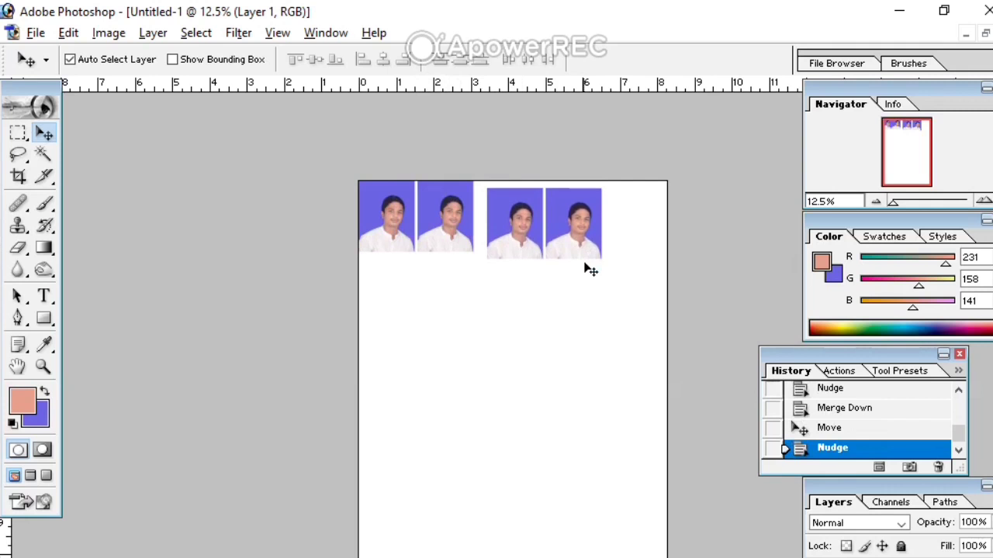
- Nudge the duplicated pair left until its gap to the first pair matches the spacing between the other portraits
key(shift+Left)
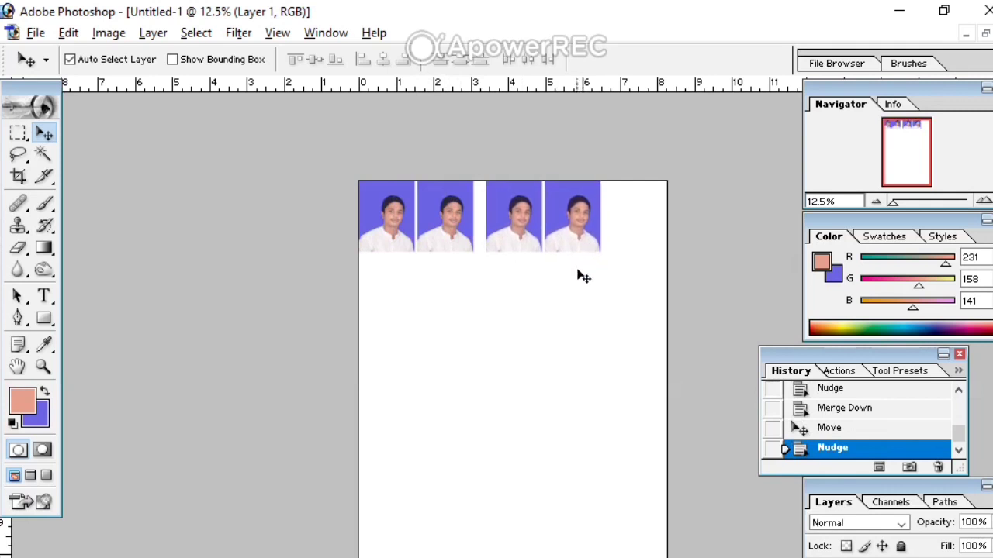
key(shift+Left)
key(shift+Left)
key(shift+Left)
key(shift+Left)
key(shift+Left)
key(shift+Left)
key(shift+Left)
key(shift+Left)
key(shift+Left)
key(shift+Left)
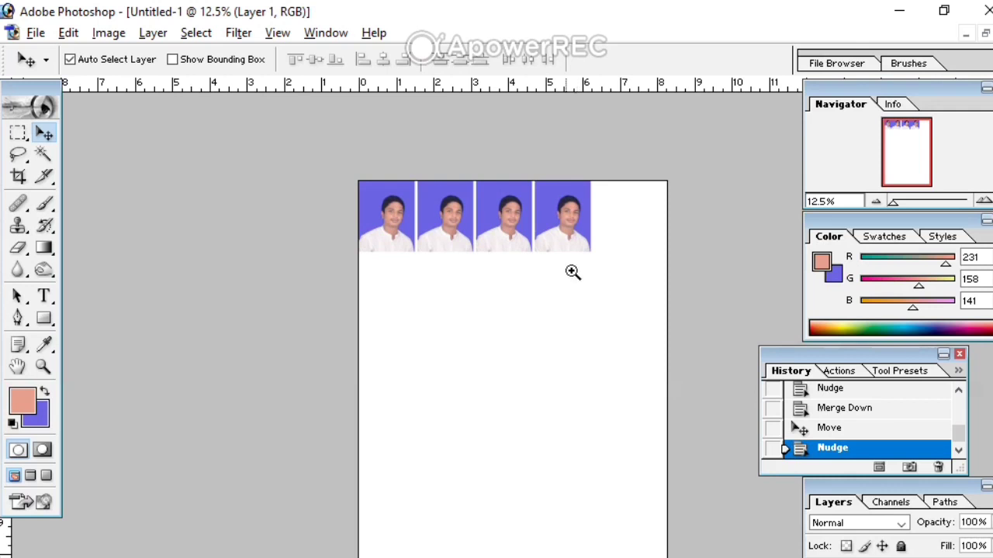
- Examine the row of four portraits up close and at page scale, checking their alignment and the gaps between them
ctrl+click(571, 271)
ctrl+click(567, 271)
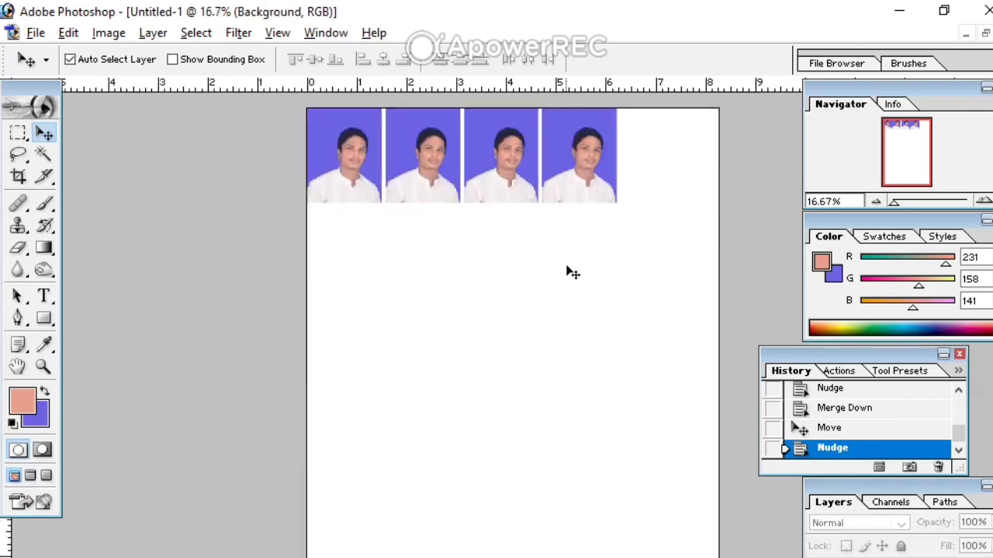
ctrl+click(533, 208)
ctrl+click(534, 208)
ctrl+click(534, 208)
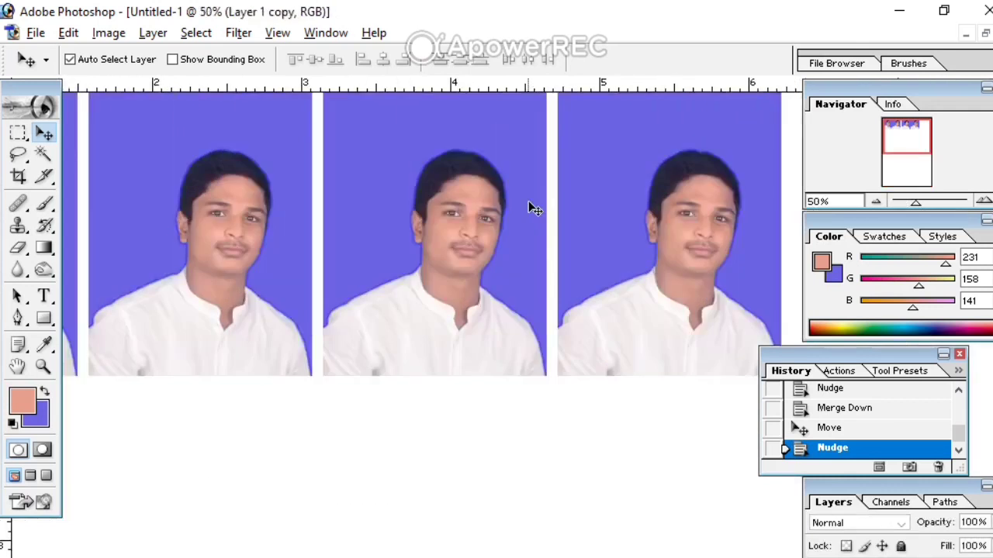
key(ctrl+minus)
key(ctrl+minus)
key(ctrl+minus)
key(ctrl+minus)
key(ctrl+minus)
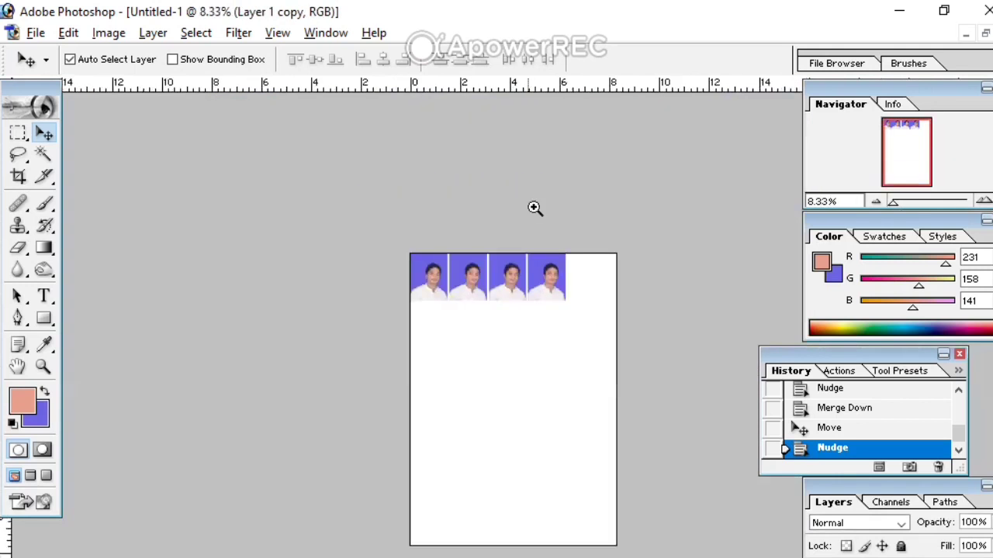
ctrl+click(468, 324)
ctrl+click(488, 302)
ctrl+click(512, 278)
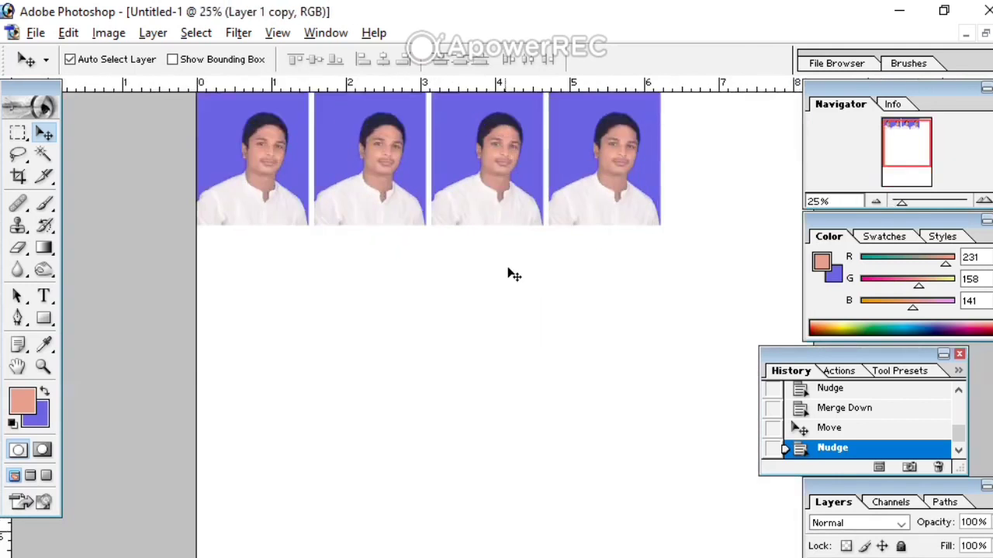
ctrl+click(508, 211)
key(ctrl+minus)
key(ctrl+minus)
key(ctrl+minus)
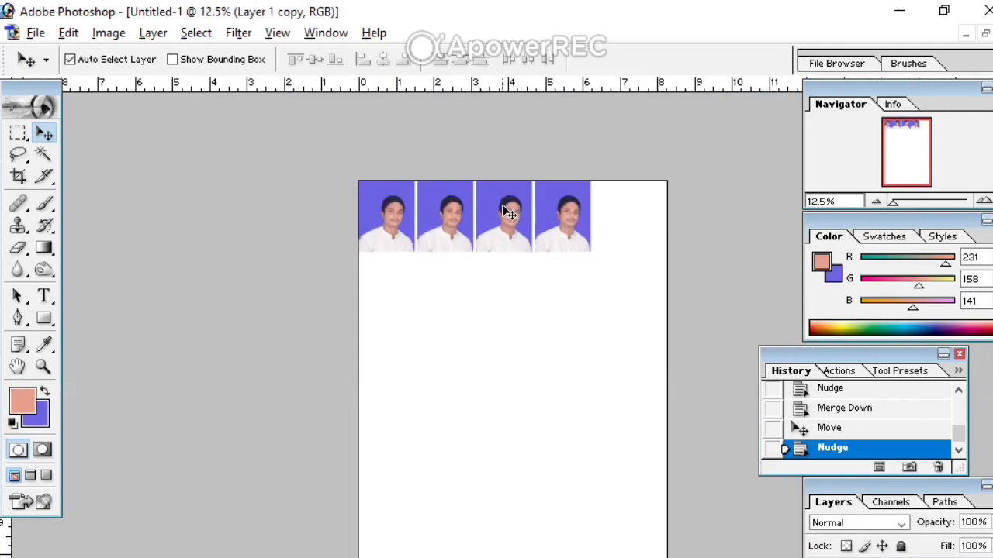
ctrl+click(508, 215)
ctrl+click(508, 215)
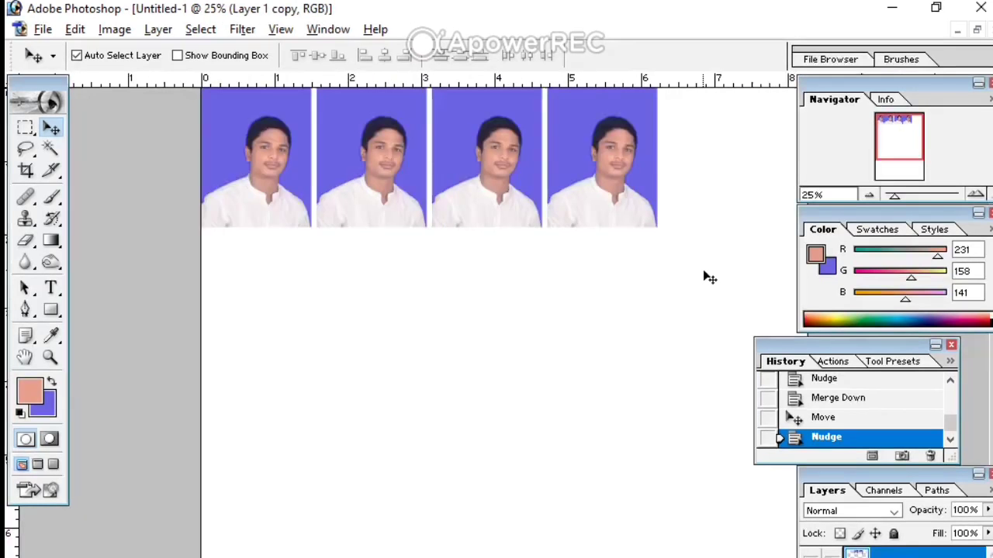